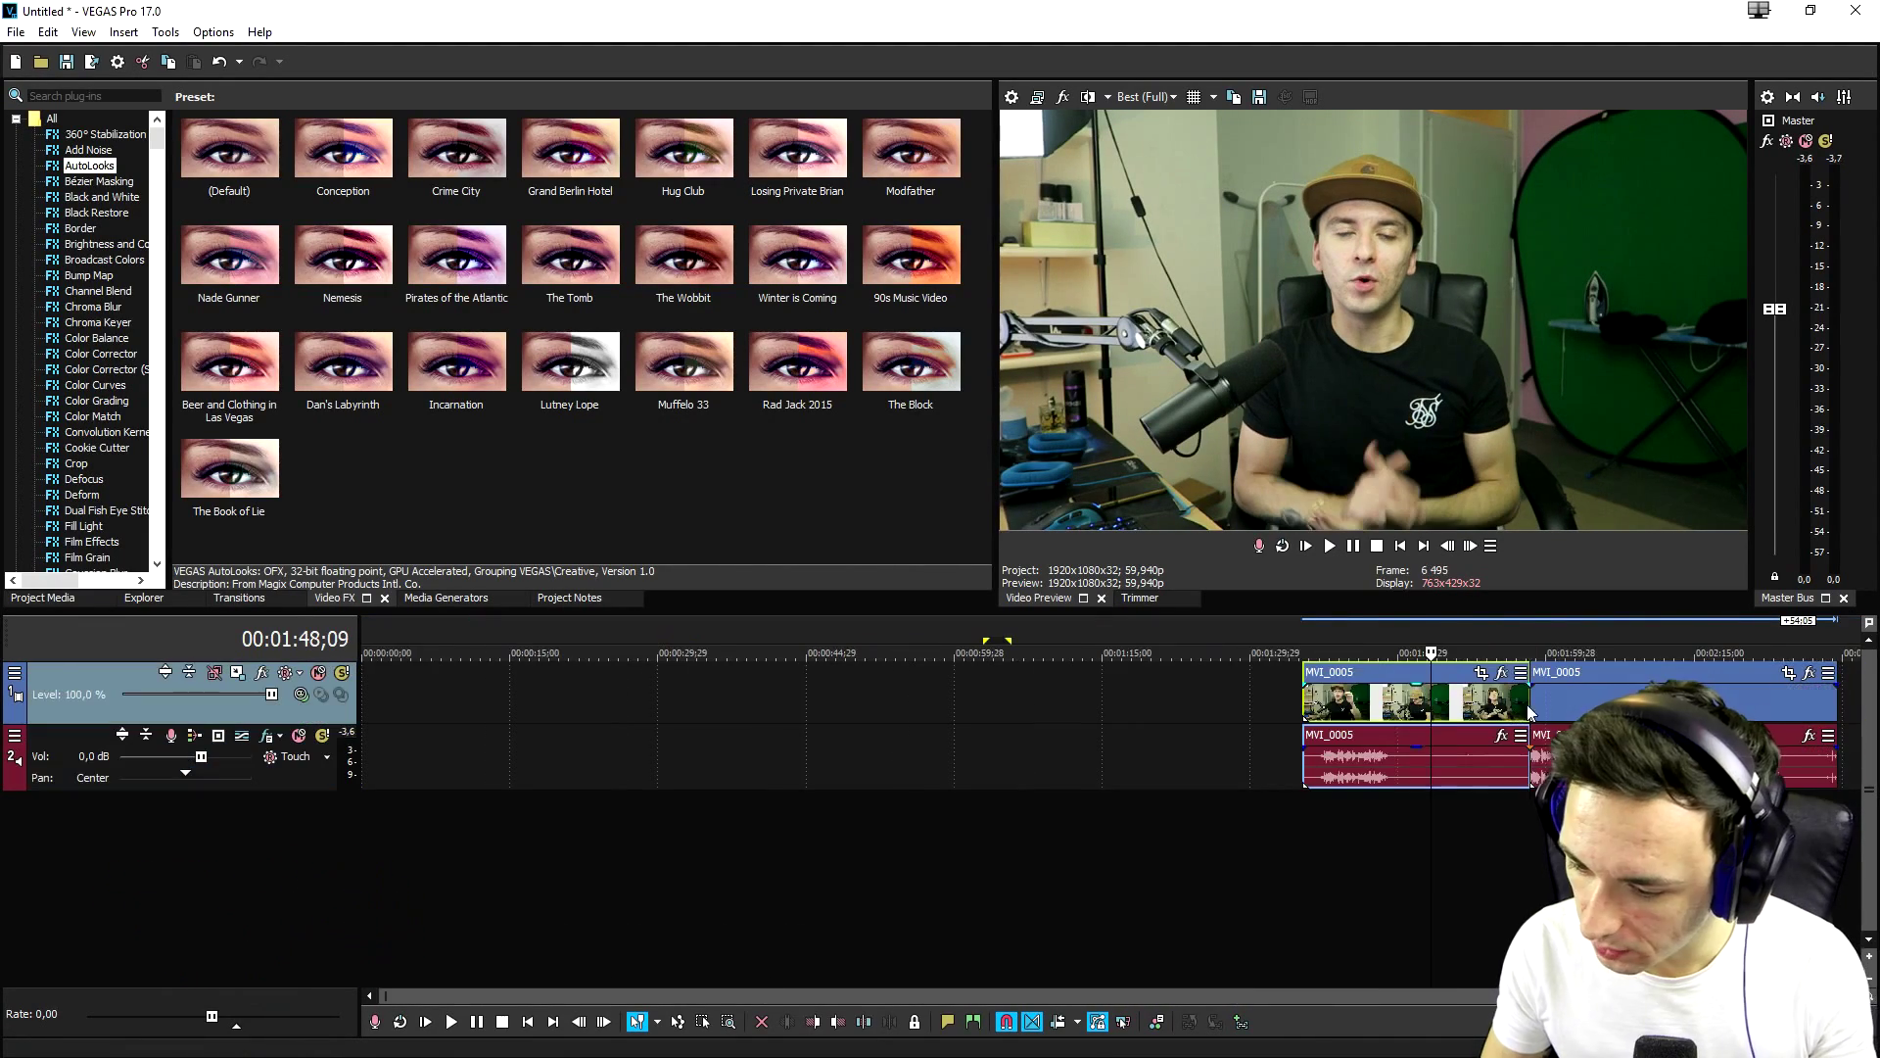
Step: Delete the first event, slide the remaining clip to the timeline start, and check its Pan/Crop settings
{"action": "key", "text": "Delete"}
{"action": "left_click_drag", "start_coordinate": [1567, 701], "coordinate": [402, 700]}
{"action": "left_click", "coordinate": [466, 651]}
{"action": "scroll", "coordinate": [924, 692], "scroll_direction": "up", "scroll_amount": 3}
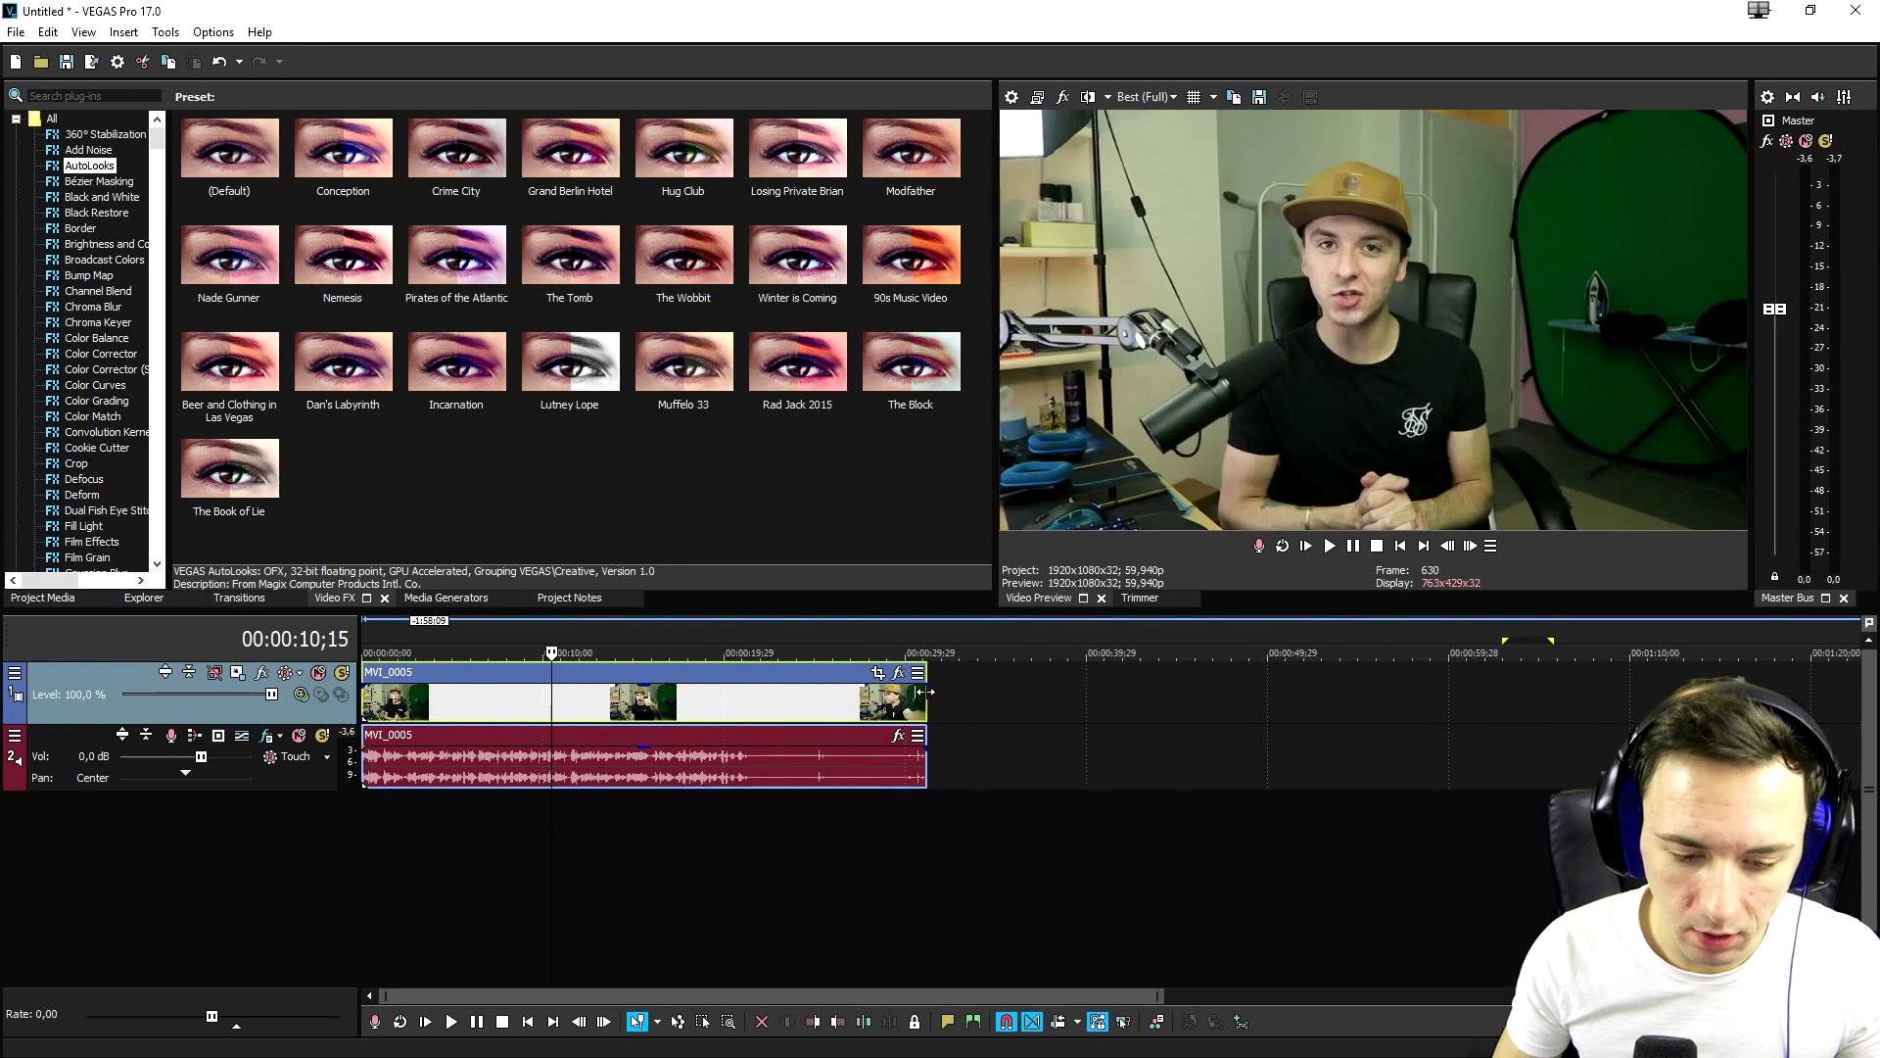
{"action": "left_click", "coordinate": [877, 671]}
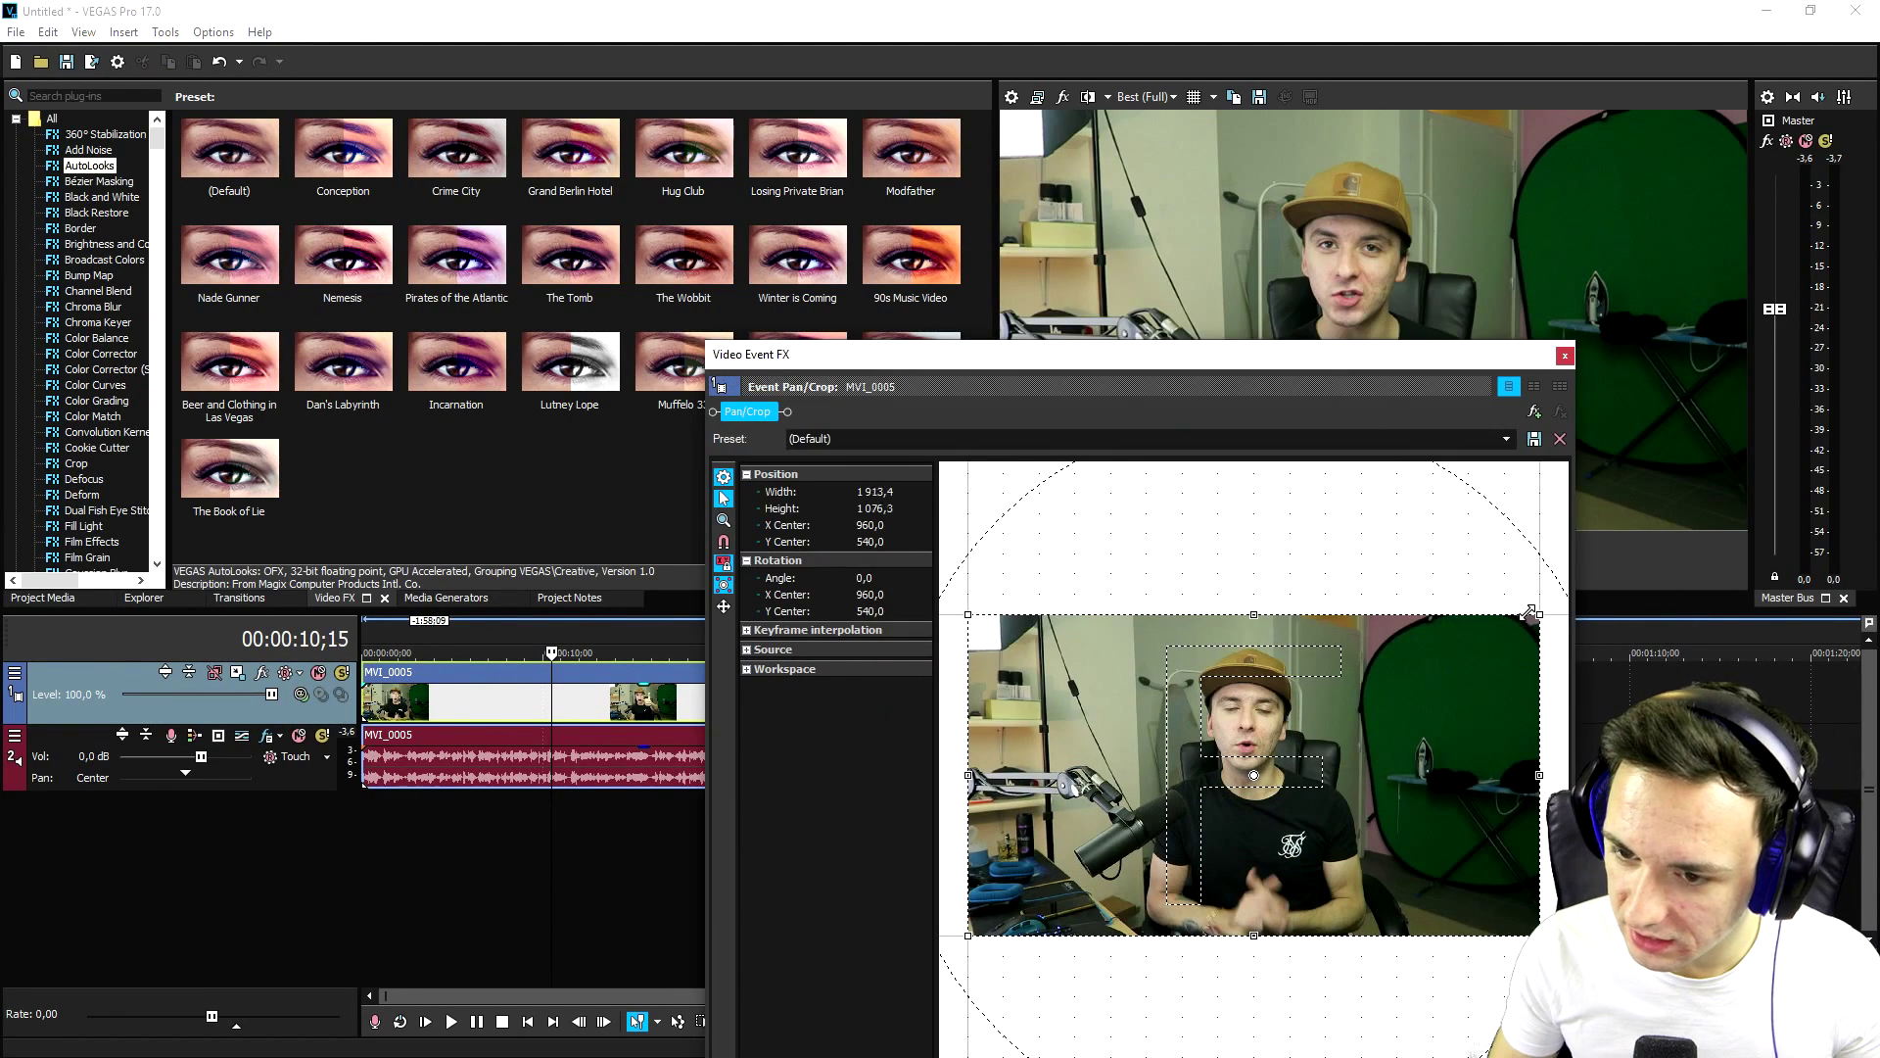
{"action": "left_click", "coordinate": [1564, 356]}
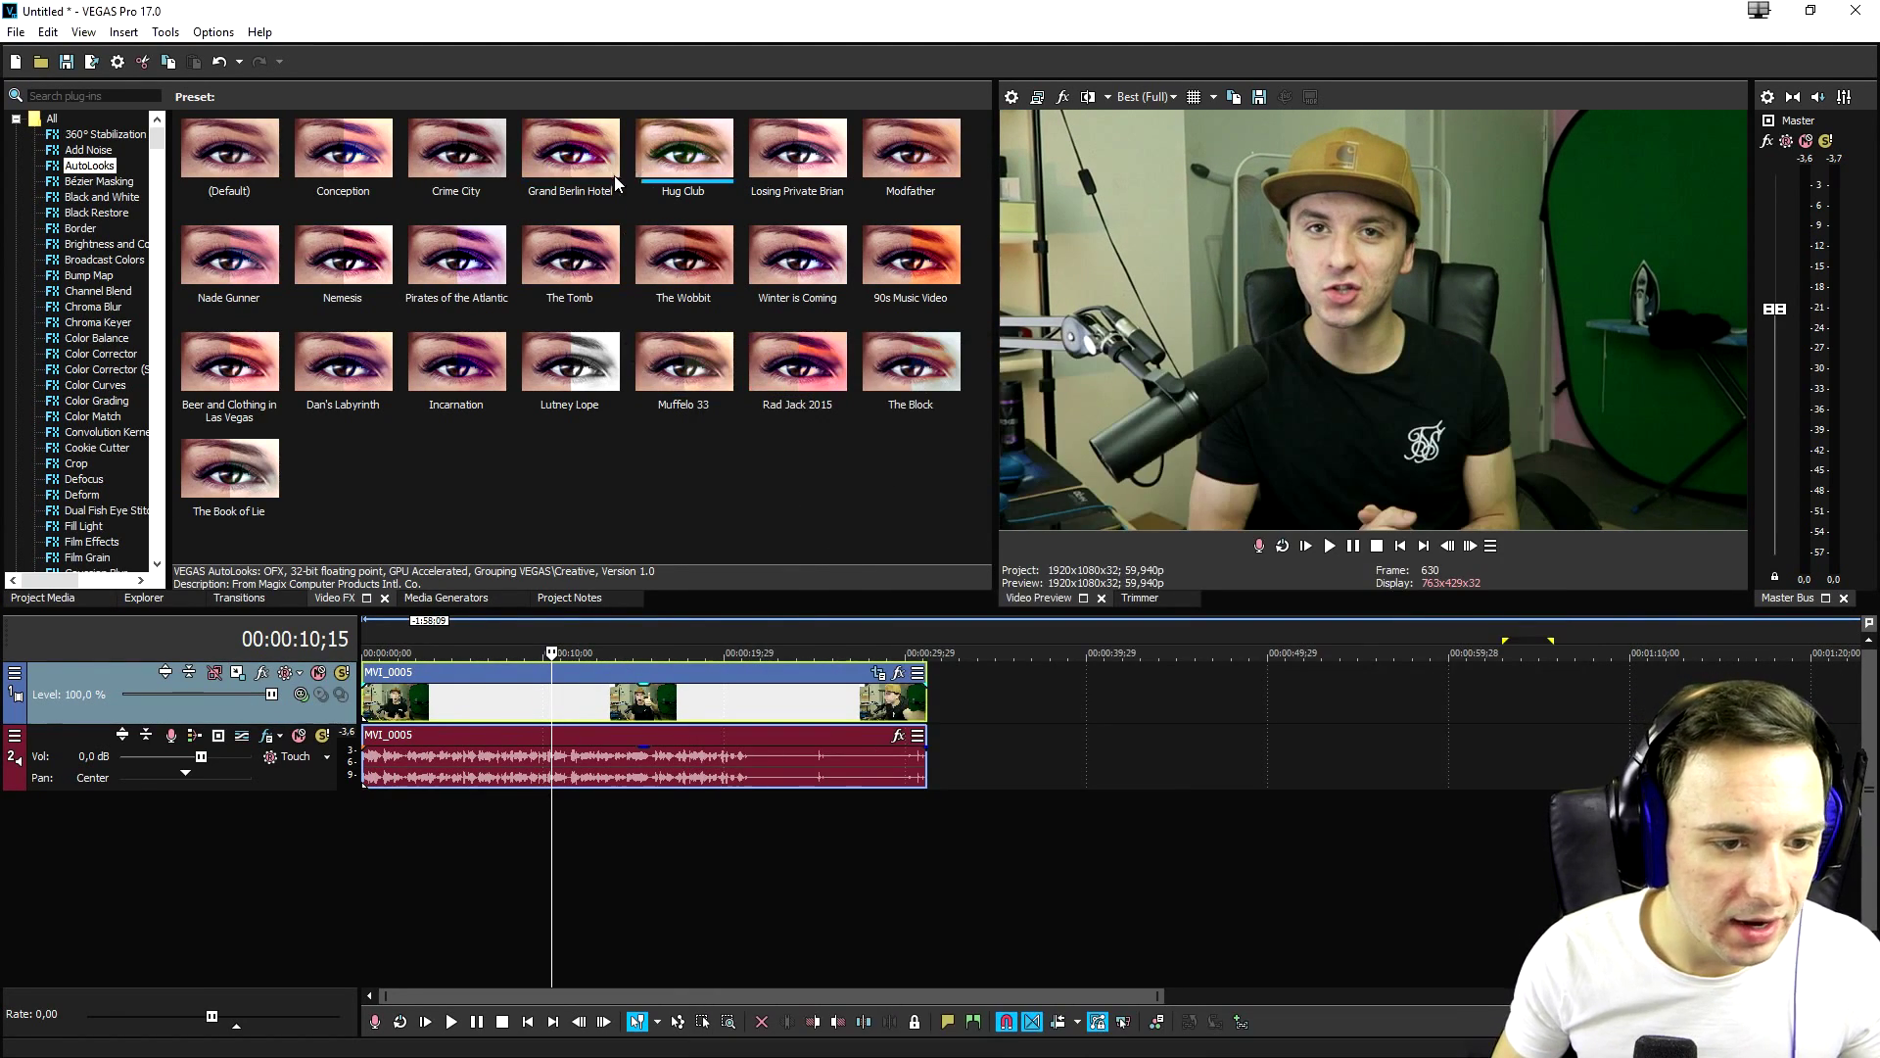
{"action": "scroll", "coordinate": [62, 409], "scroll_direction": "down", "scroll_amount": 5}
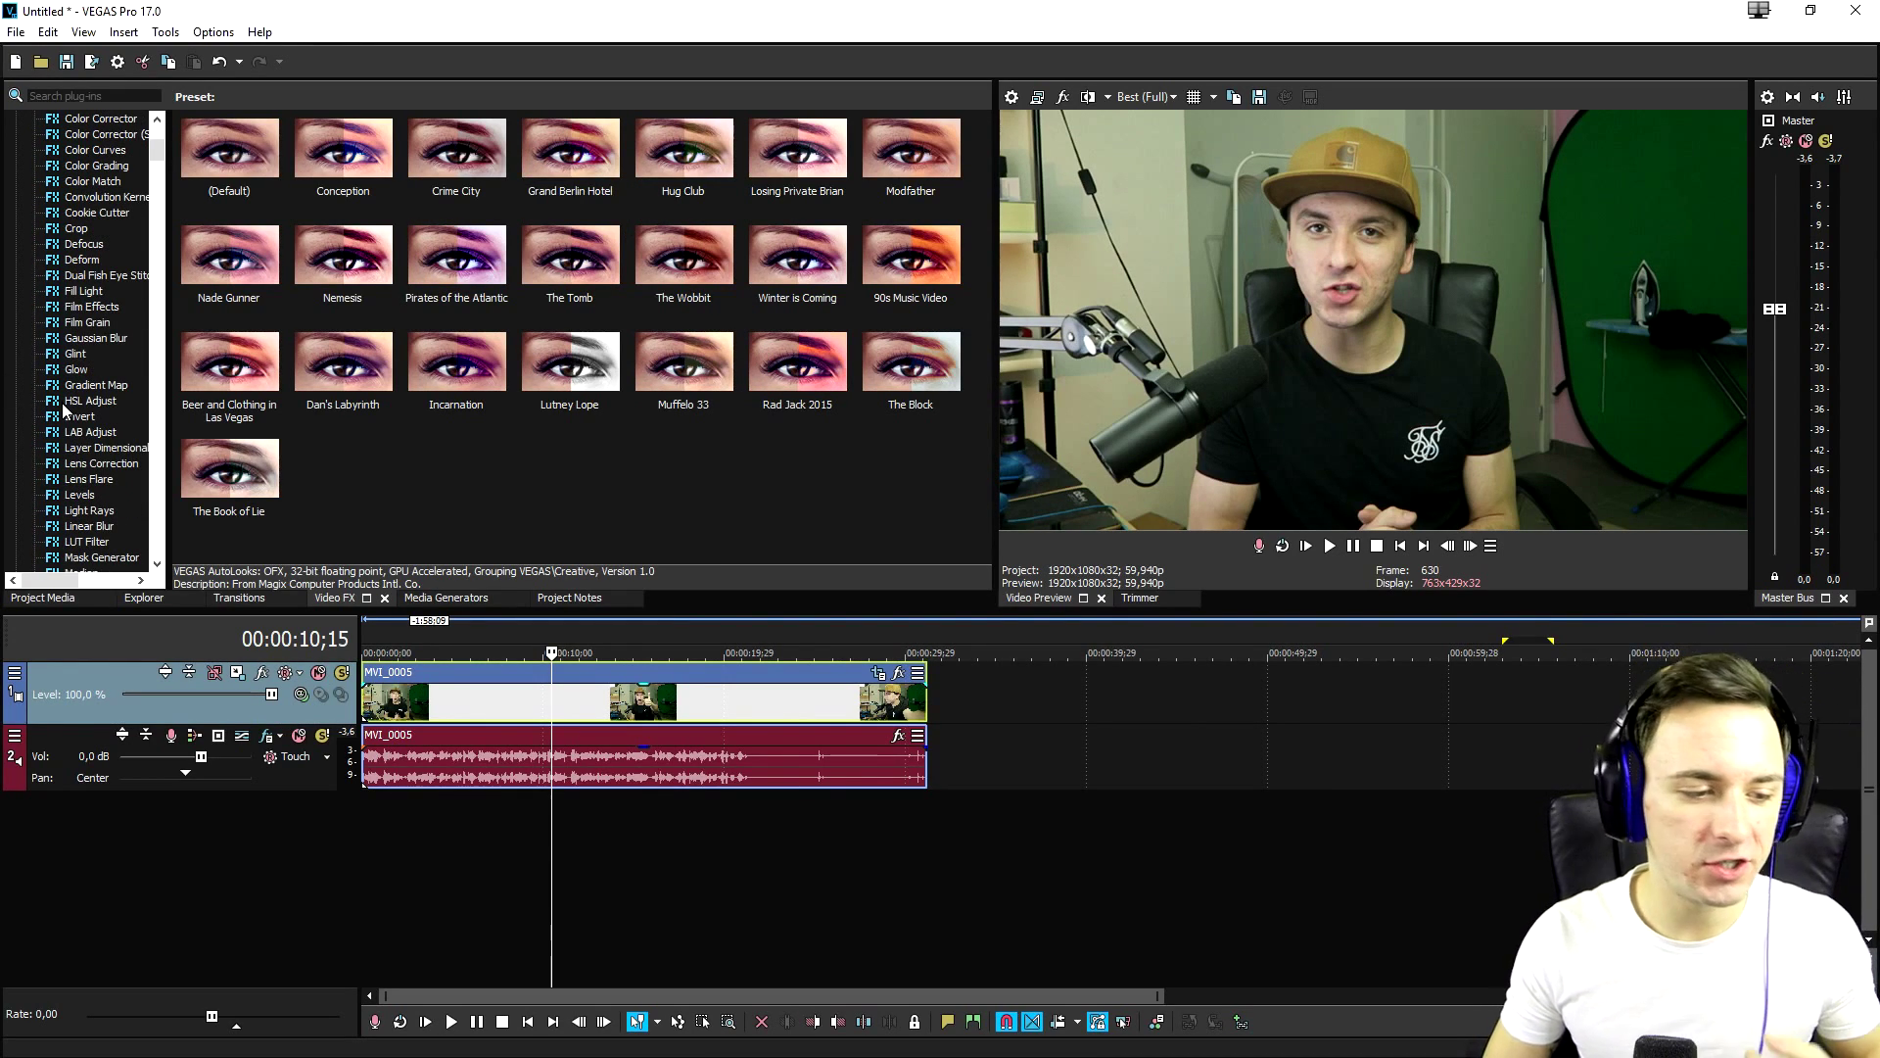
Step: Apply the Cinema 2 LUT Filter preset to the clip and play it from the start
{"action": "left_click", "coordinate": [95, 541]}
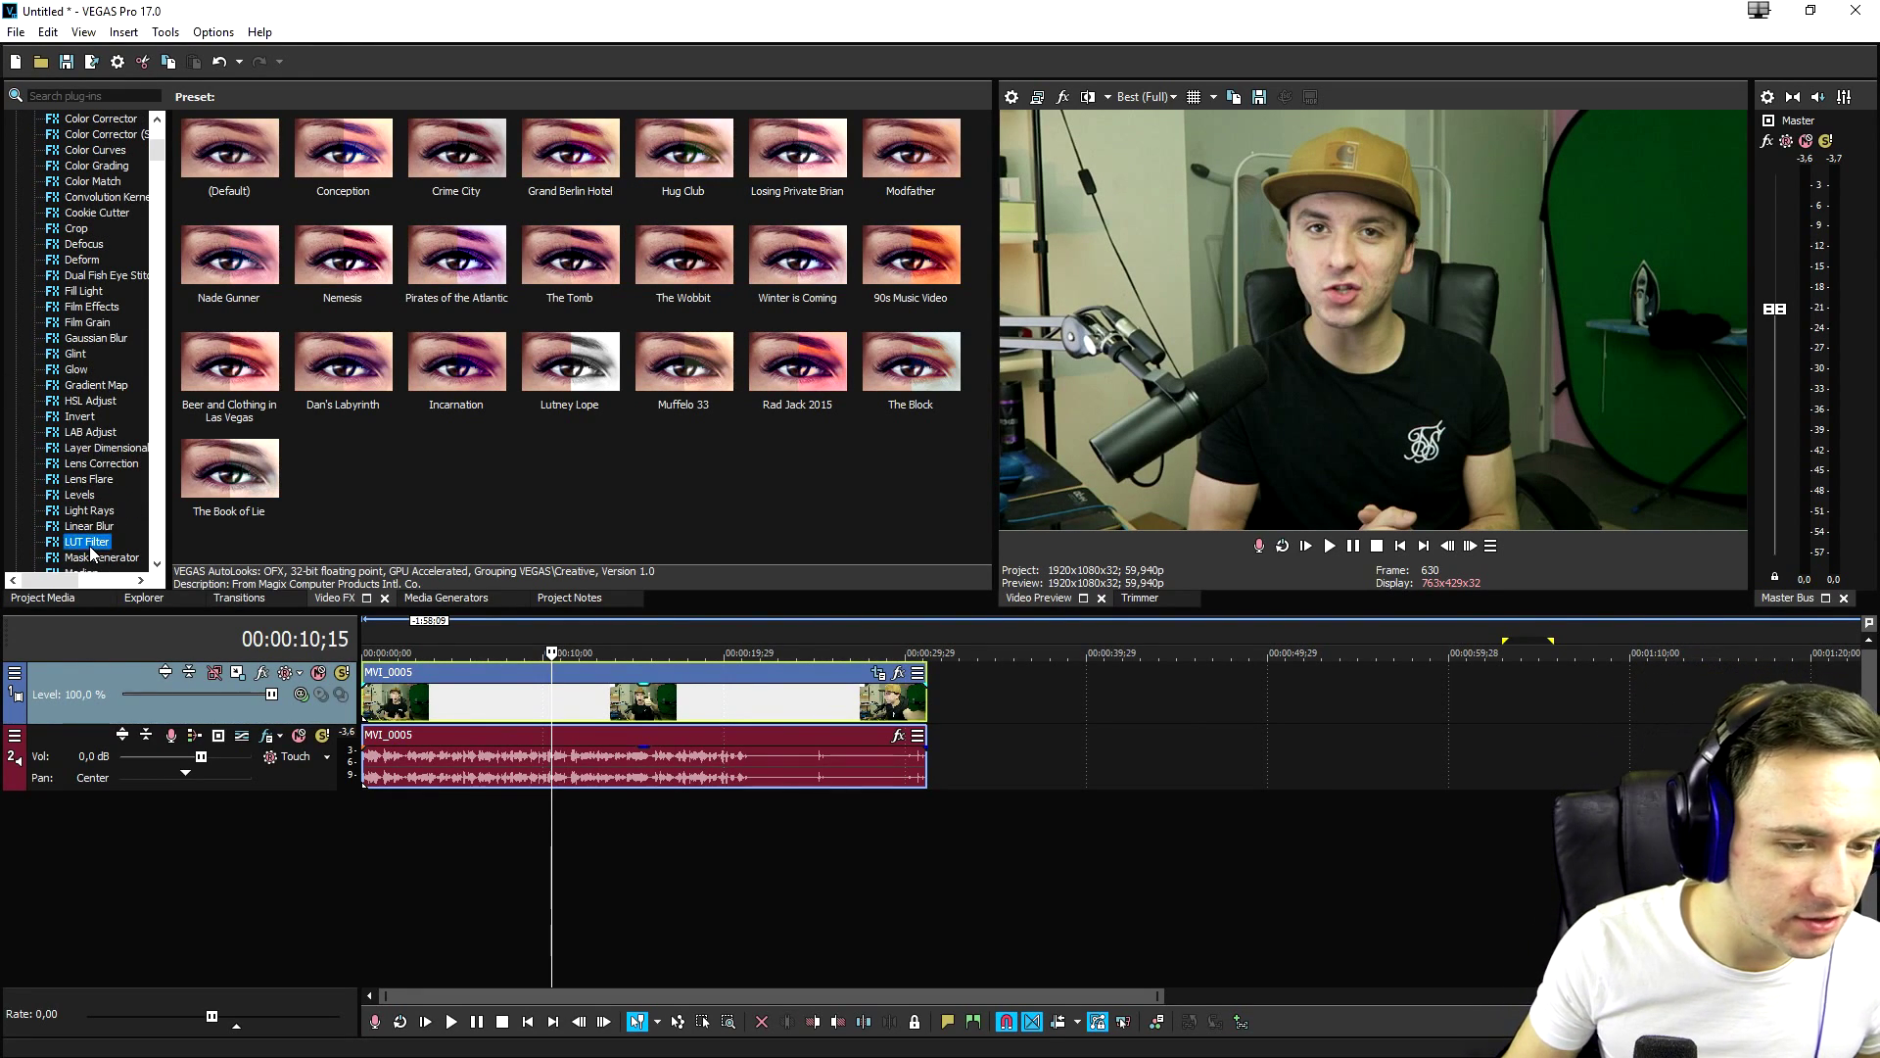
{"action": "left_click_drag", "start_coordinate": [556, 196], "coordinate": [1466, 568]}
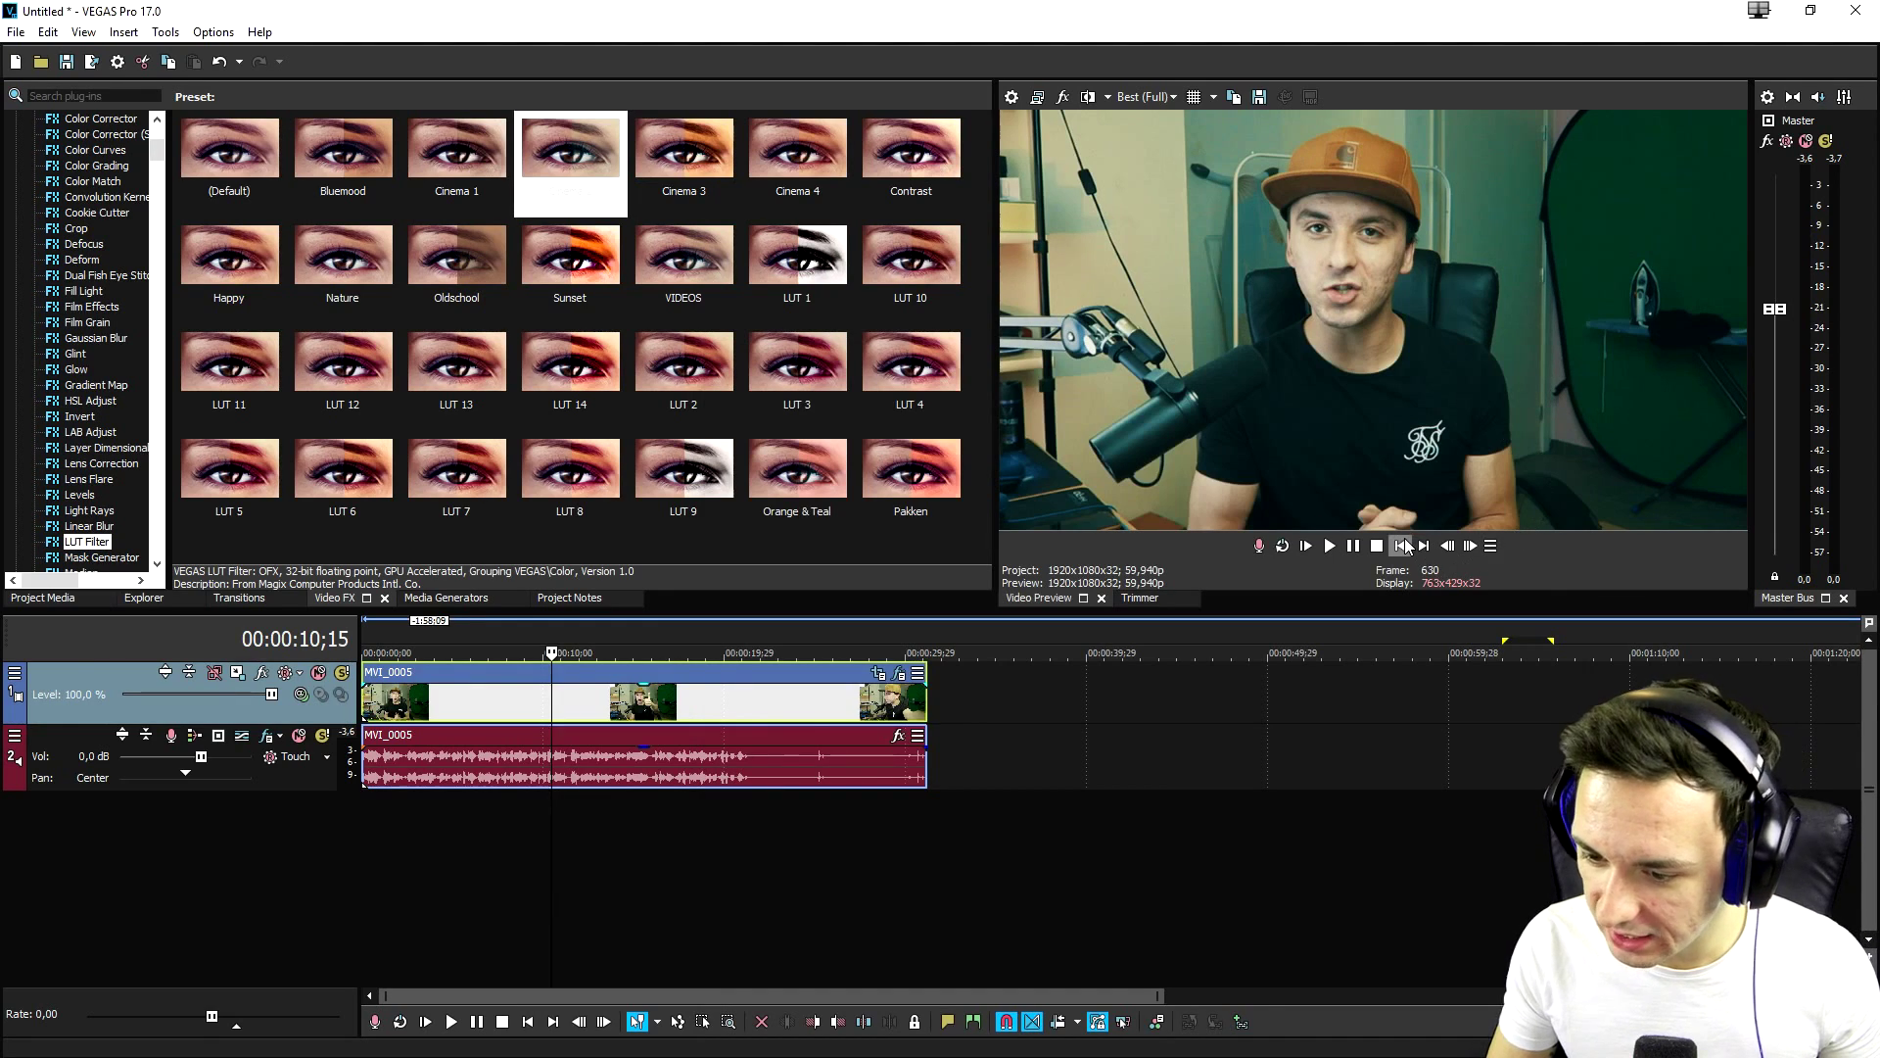
{"action": "key", "text": "ctrl+Home"}
{"action": "scroll", "coordinate": [854, 729], "scroll_direction": "up", "scroll_amount": 3}
{"action": "scroll", "coordinate": [854, 728], "scroll_direction": "down", "scroll_amount": 2}
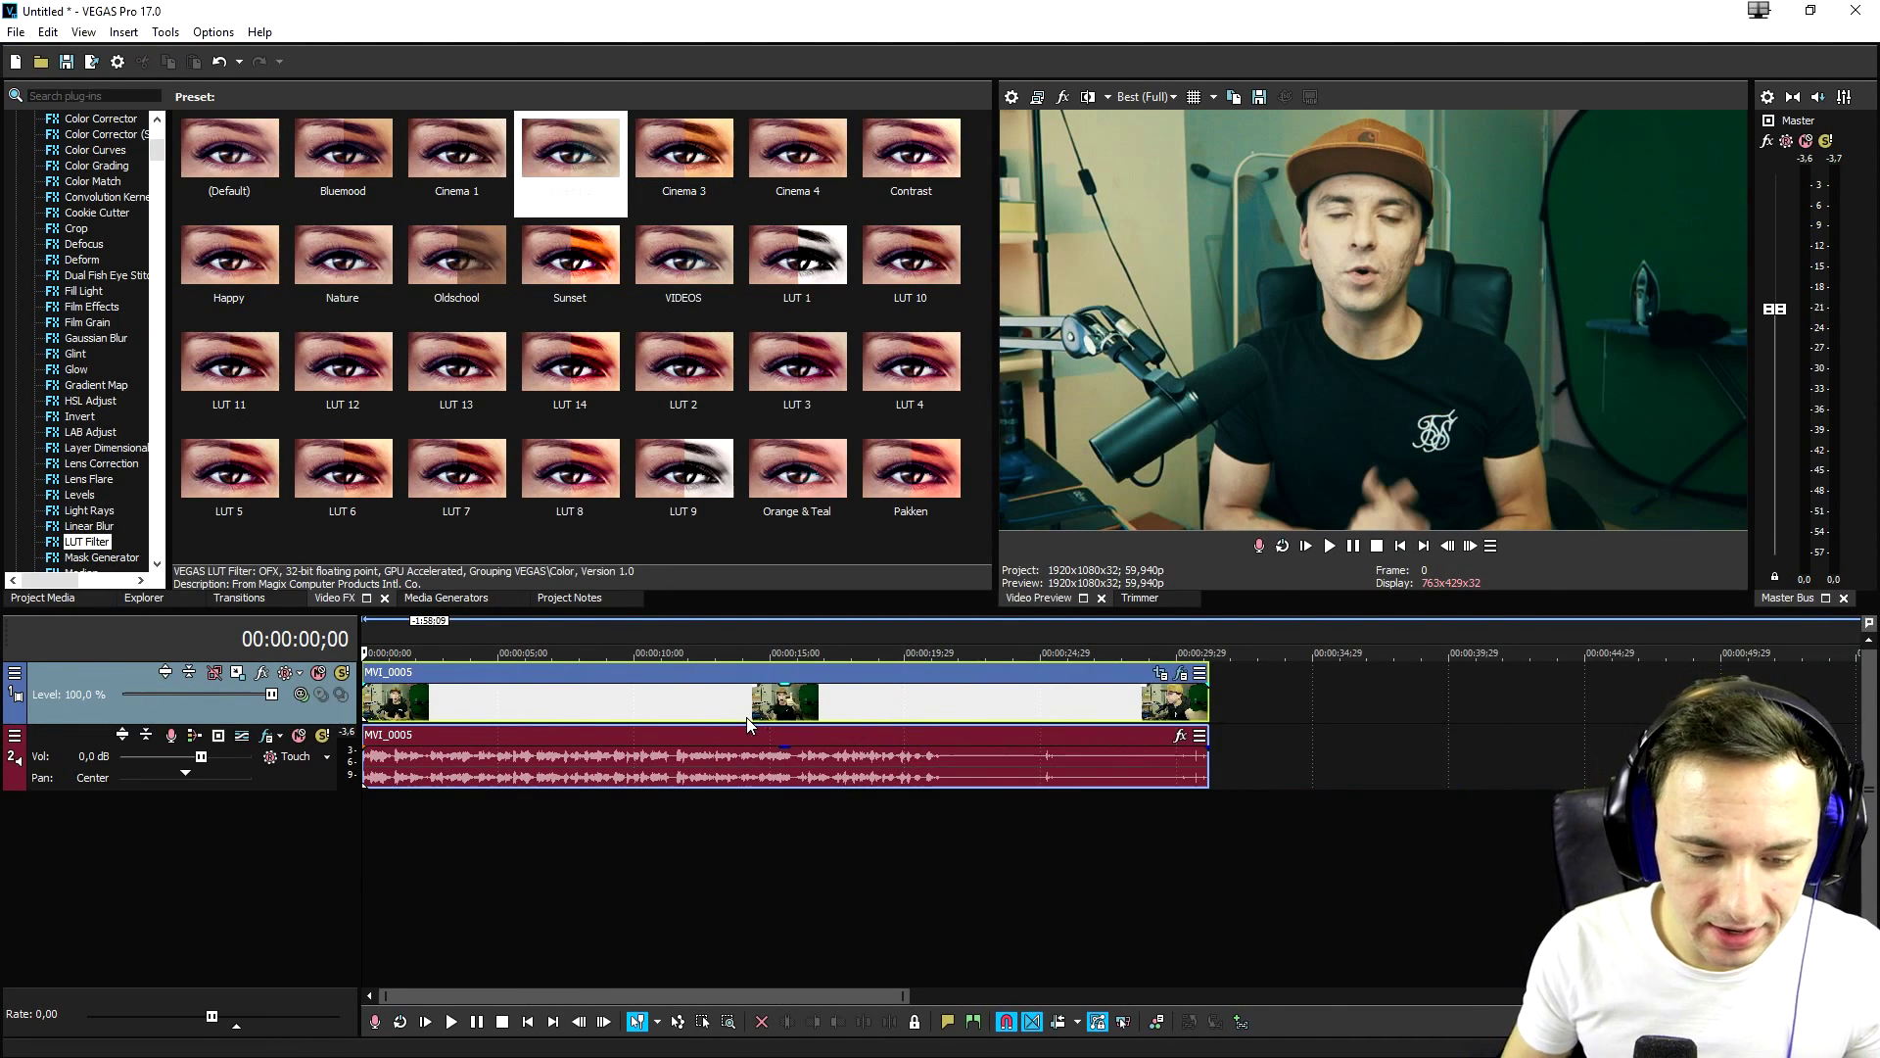
{"action": "scroll", "coordinate": [746, 717], "scroll_direction": "up", "scroll_amount": 2}
{"action": "key", "text": "space"}
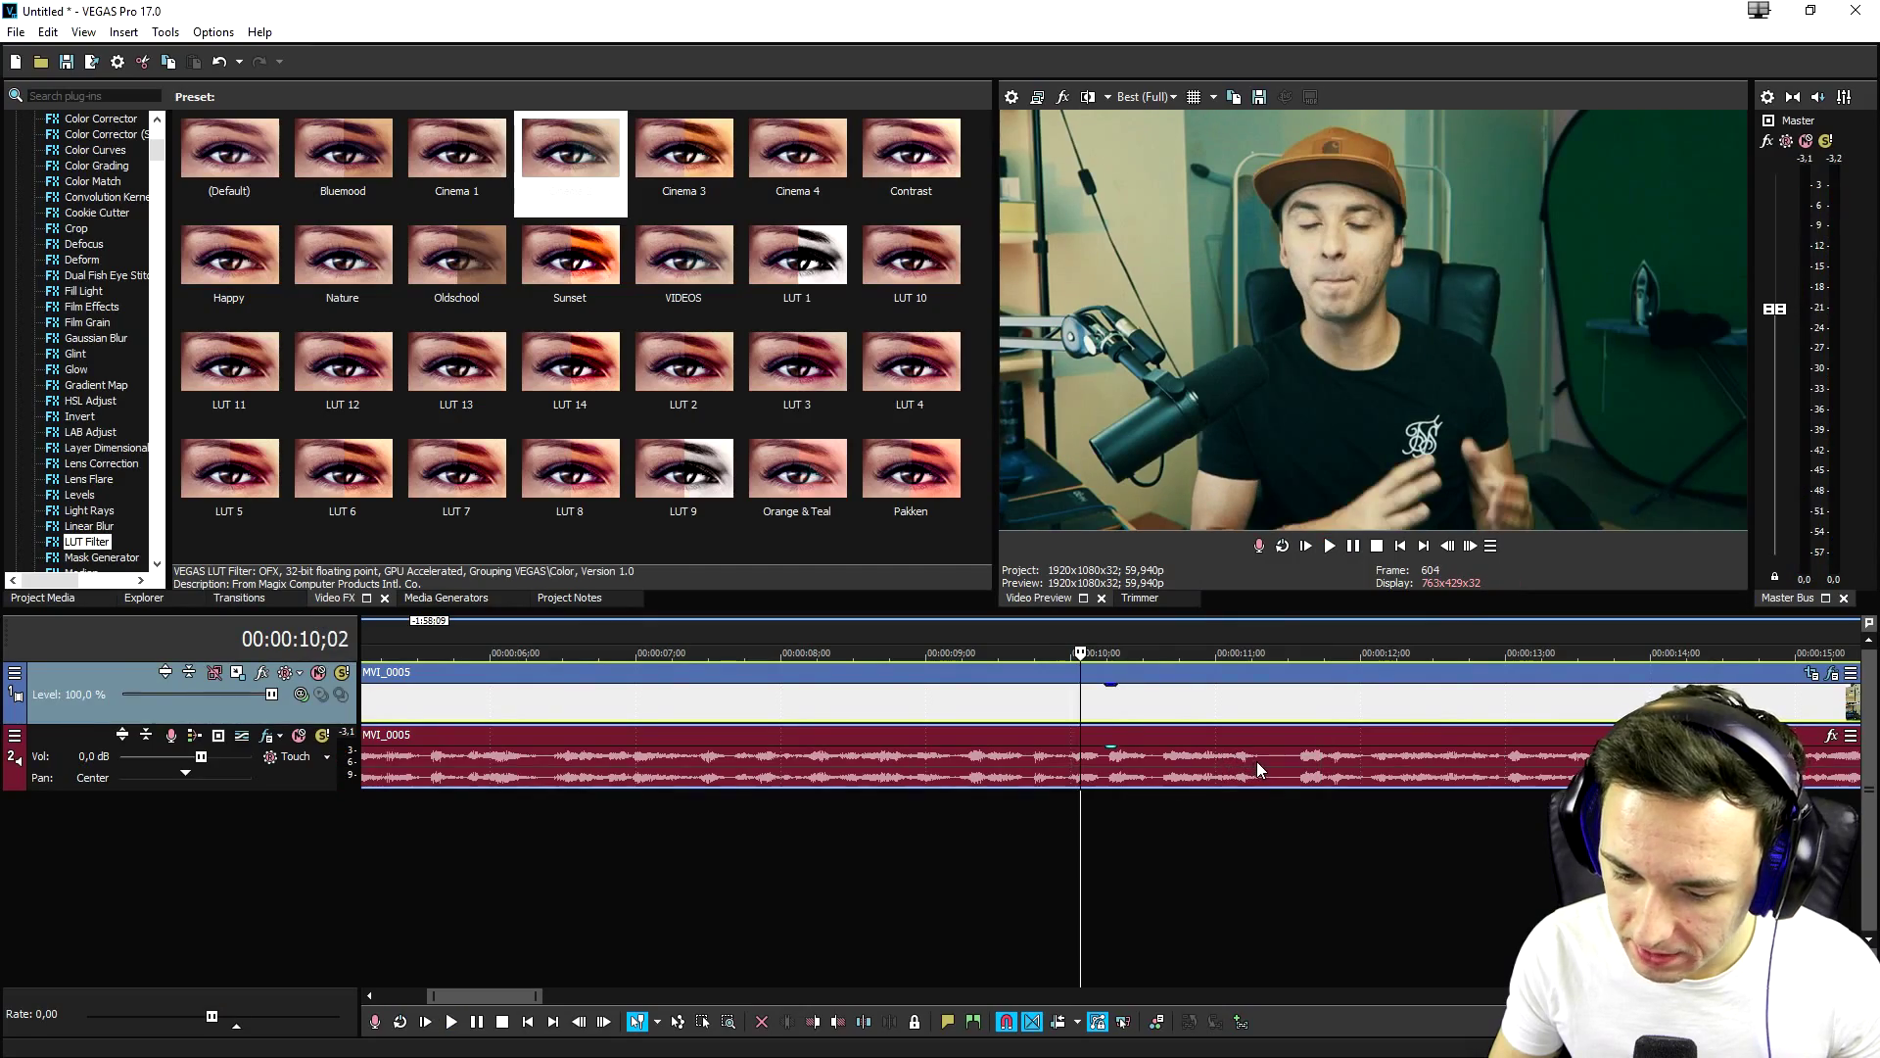
Step: Split the clip at 00:00:11;17 and at 00:00:11;08
{"action": "left_click", "coordinate": [1260, 769]}
{"action": "scroll", "coordinate": [1260, 770], "scroll_direction": "up", "scroll_amount": 1}
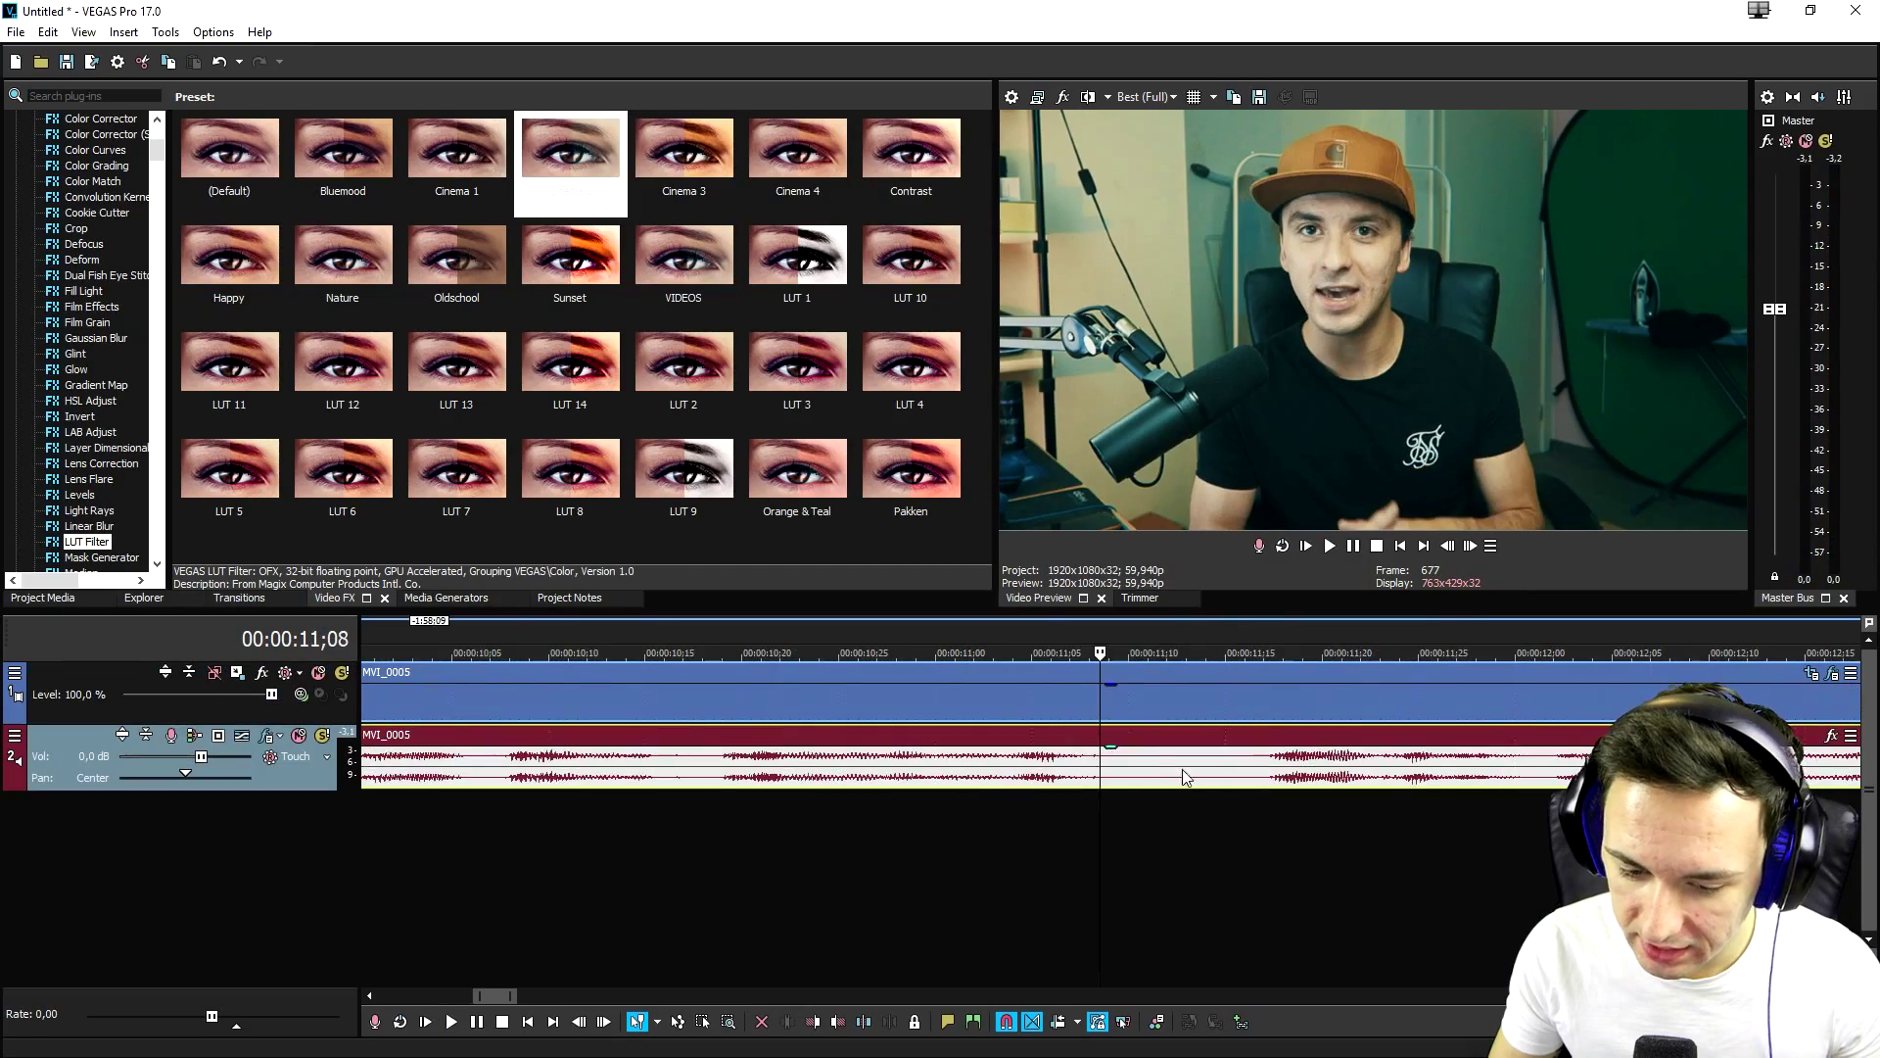
{"action": "left_click", "coordinate": [1162, 764]}
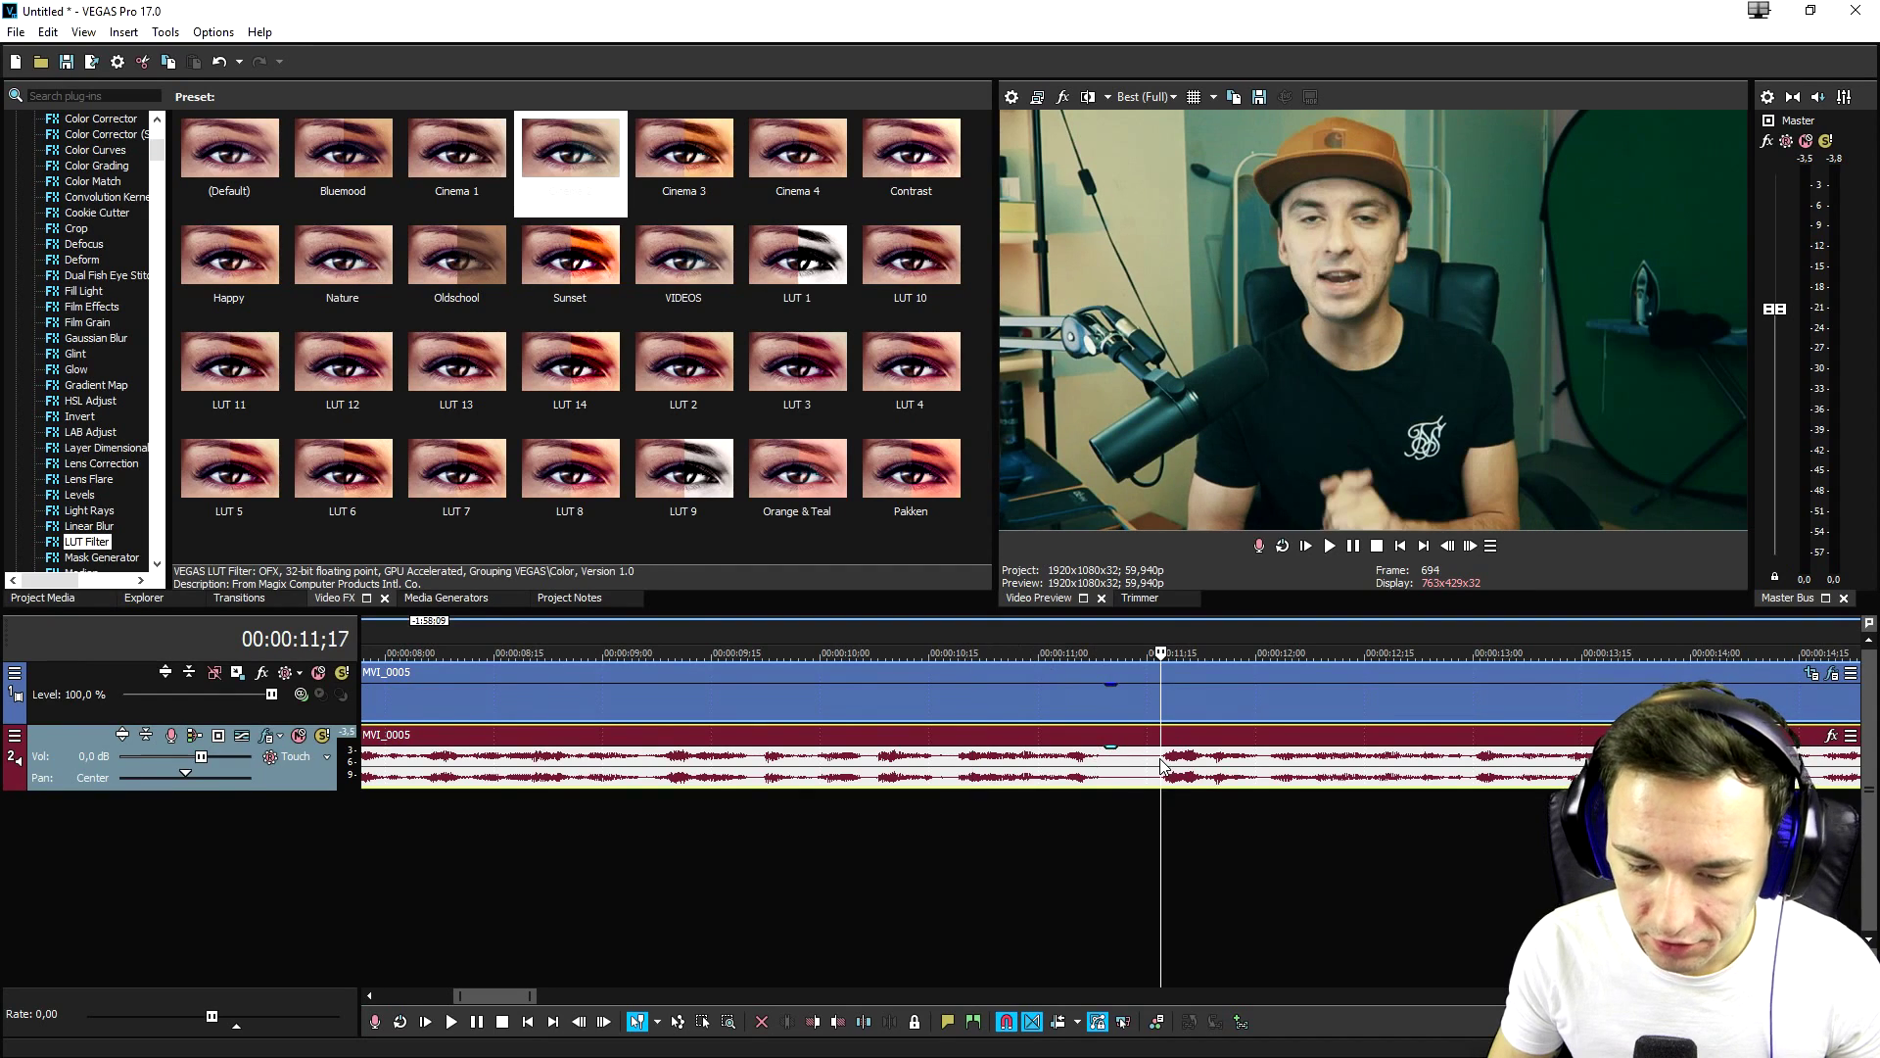
{"action": "key", "text": "s"}
{"action": "left_click", "coordinate": [1095, 760]}
{"action": "key", "text": "s"}
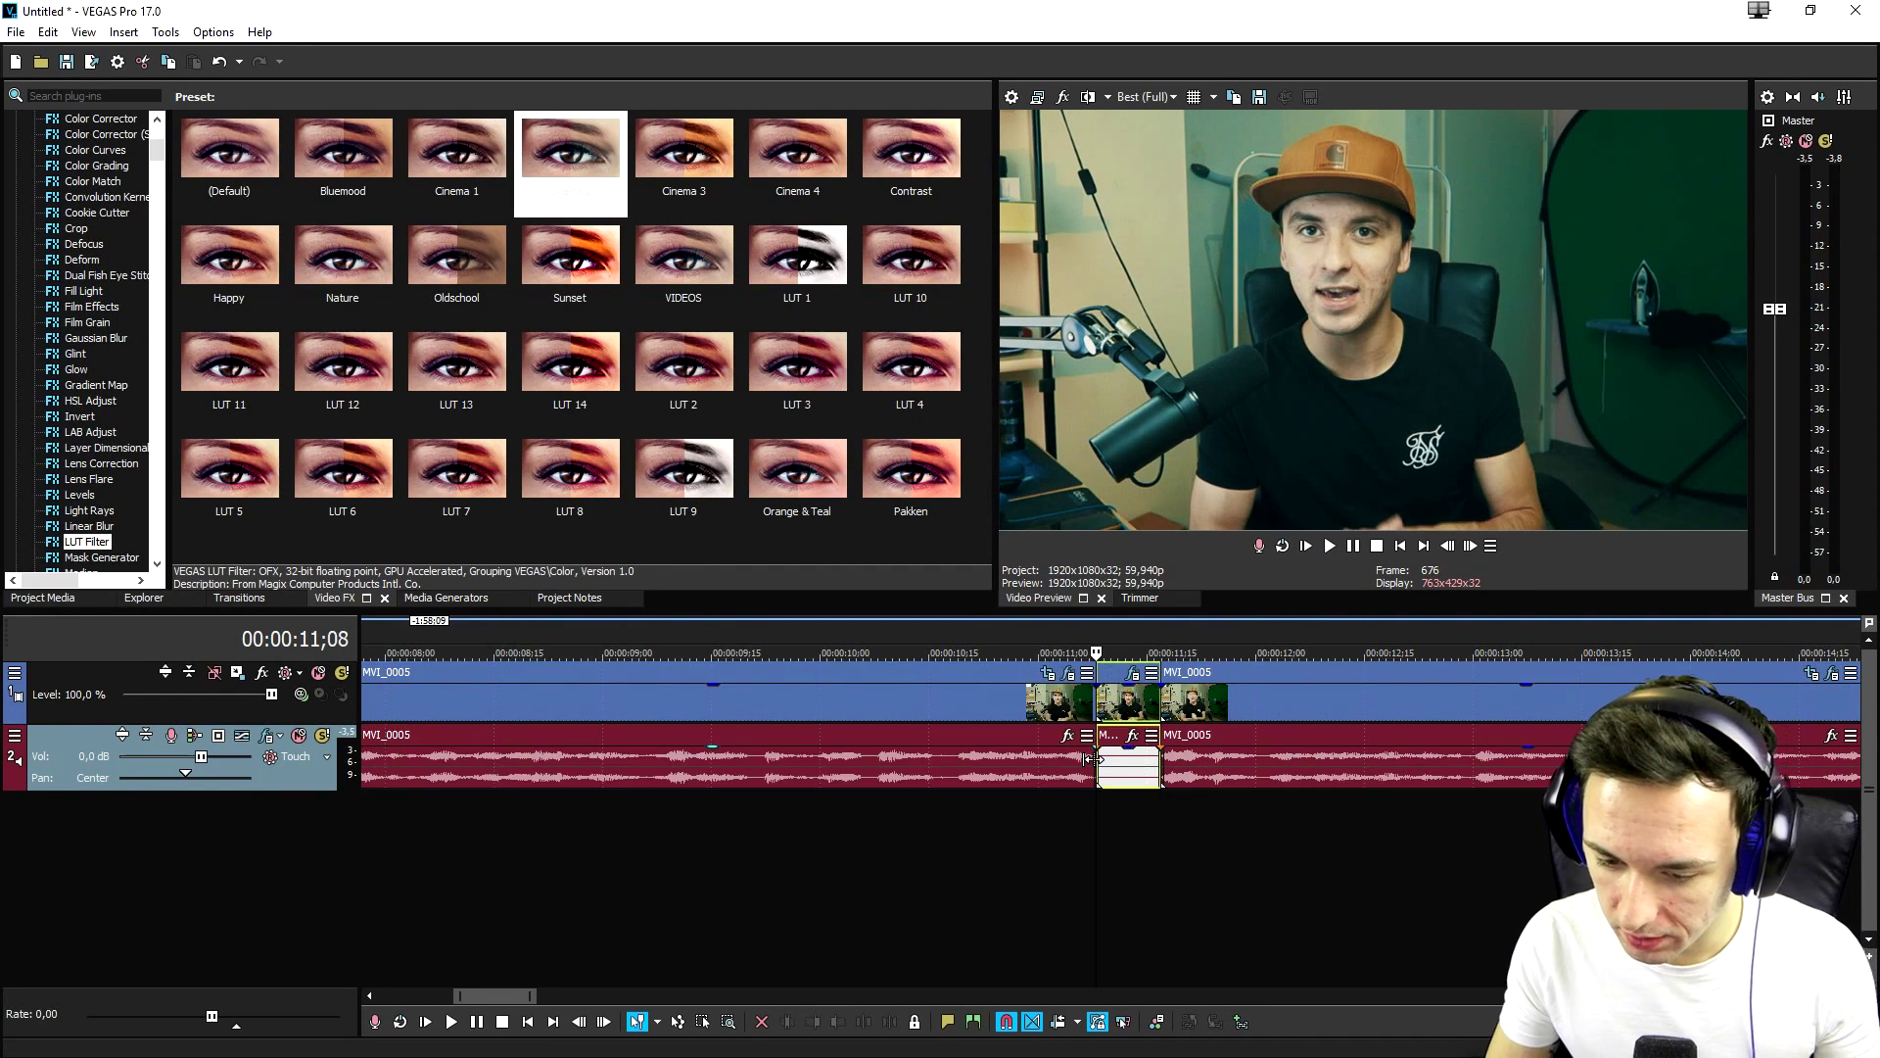
Step: Delete the short middle piece, slide the right piece left, and park the cursor at 00:00:10;04
{"action": "left_click", "coordinate": [1136, 712]}
{"action": "key", "text": "Delete"}
{"action": "left_click", "coordinate": [1170, 712]}
{"action": "scroll", "coordinate": [1170, 712], "scroll_direction": "up", "scroll_amount": 1}
{"action": "left_click_drag", "start_coordinate": [1171, 712], "coordinate": [1132, 712]}
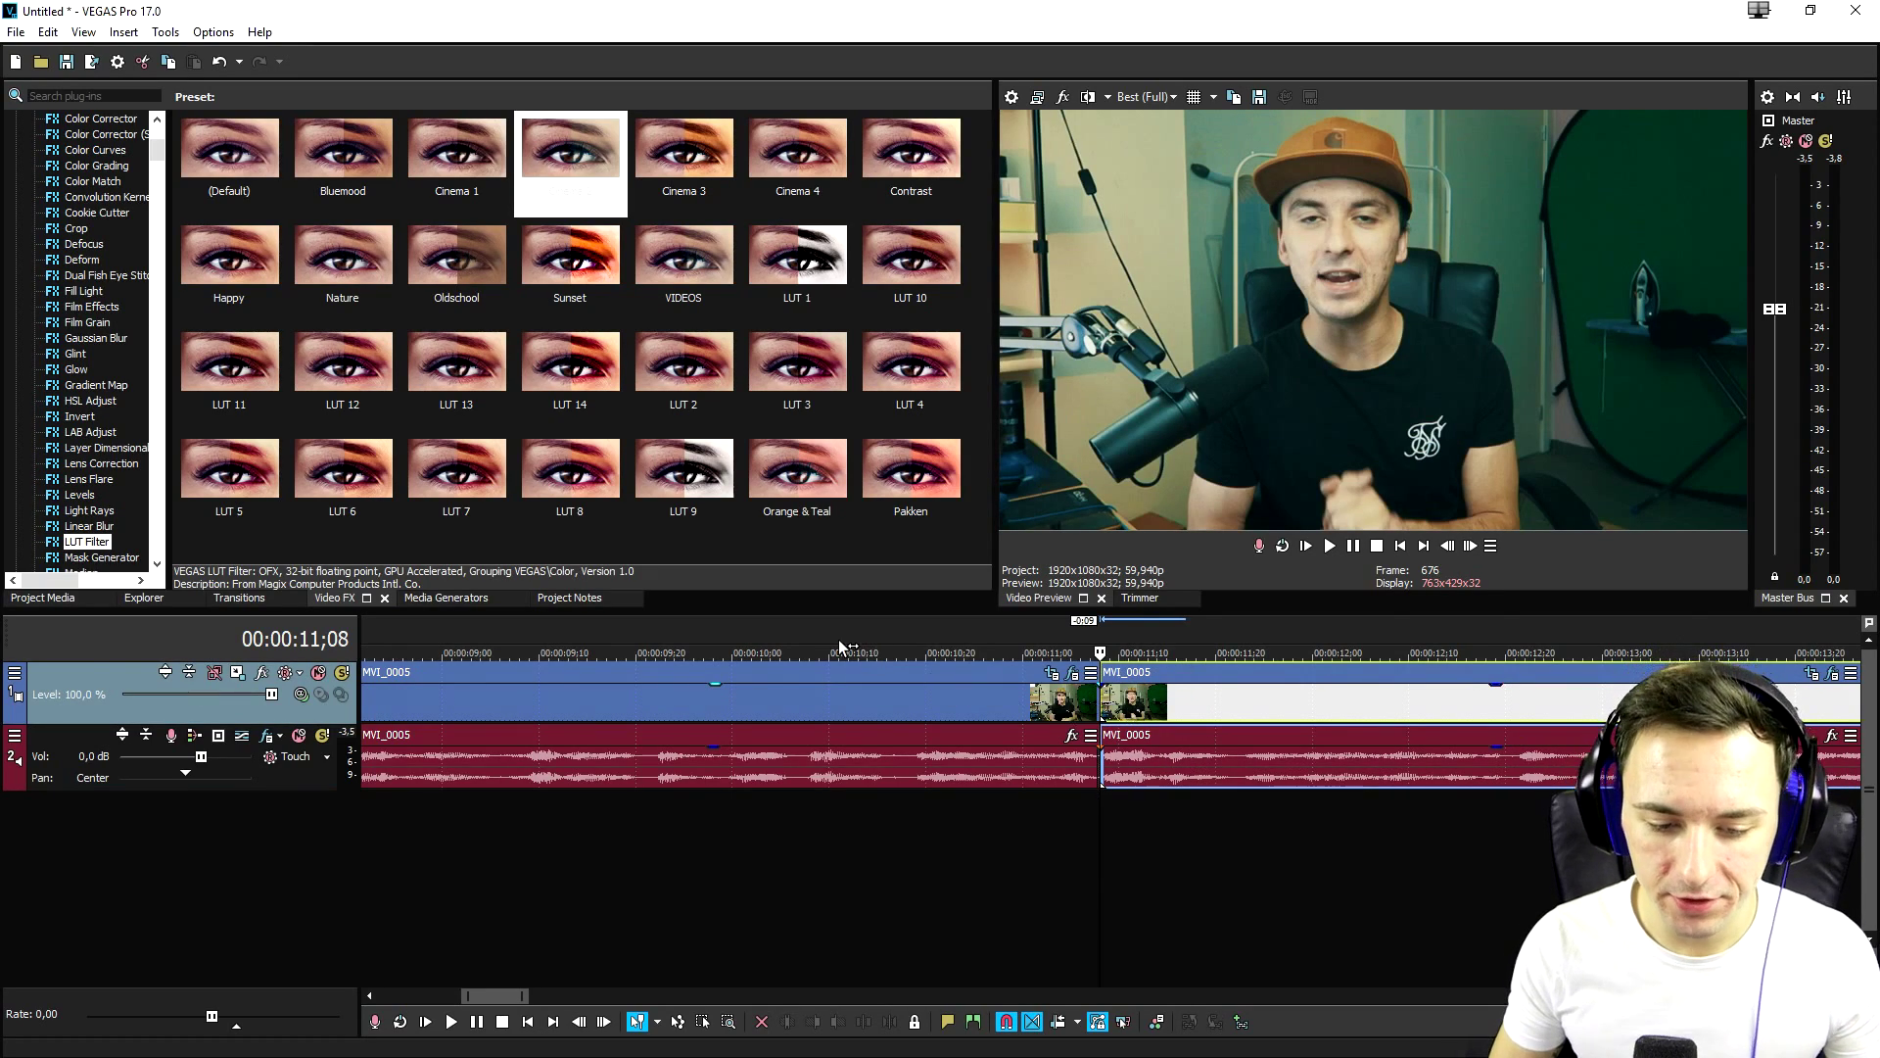
{"action": "left_click", "coordinate": [777, 636]}
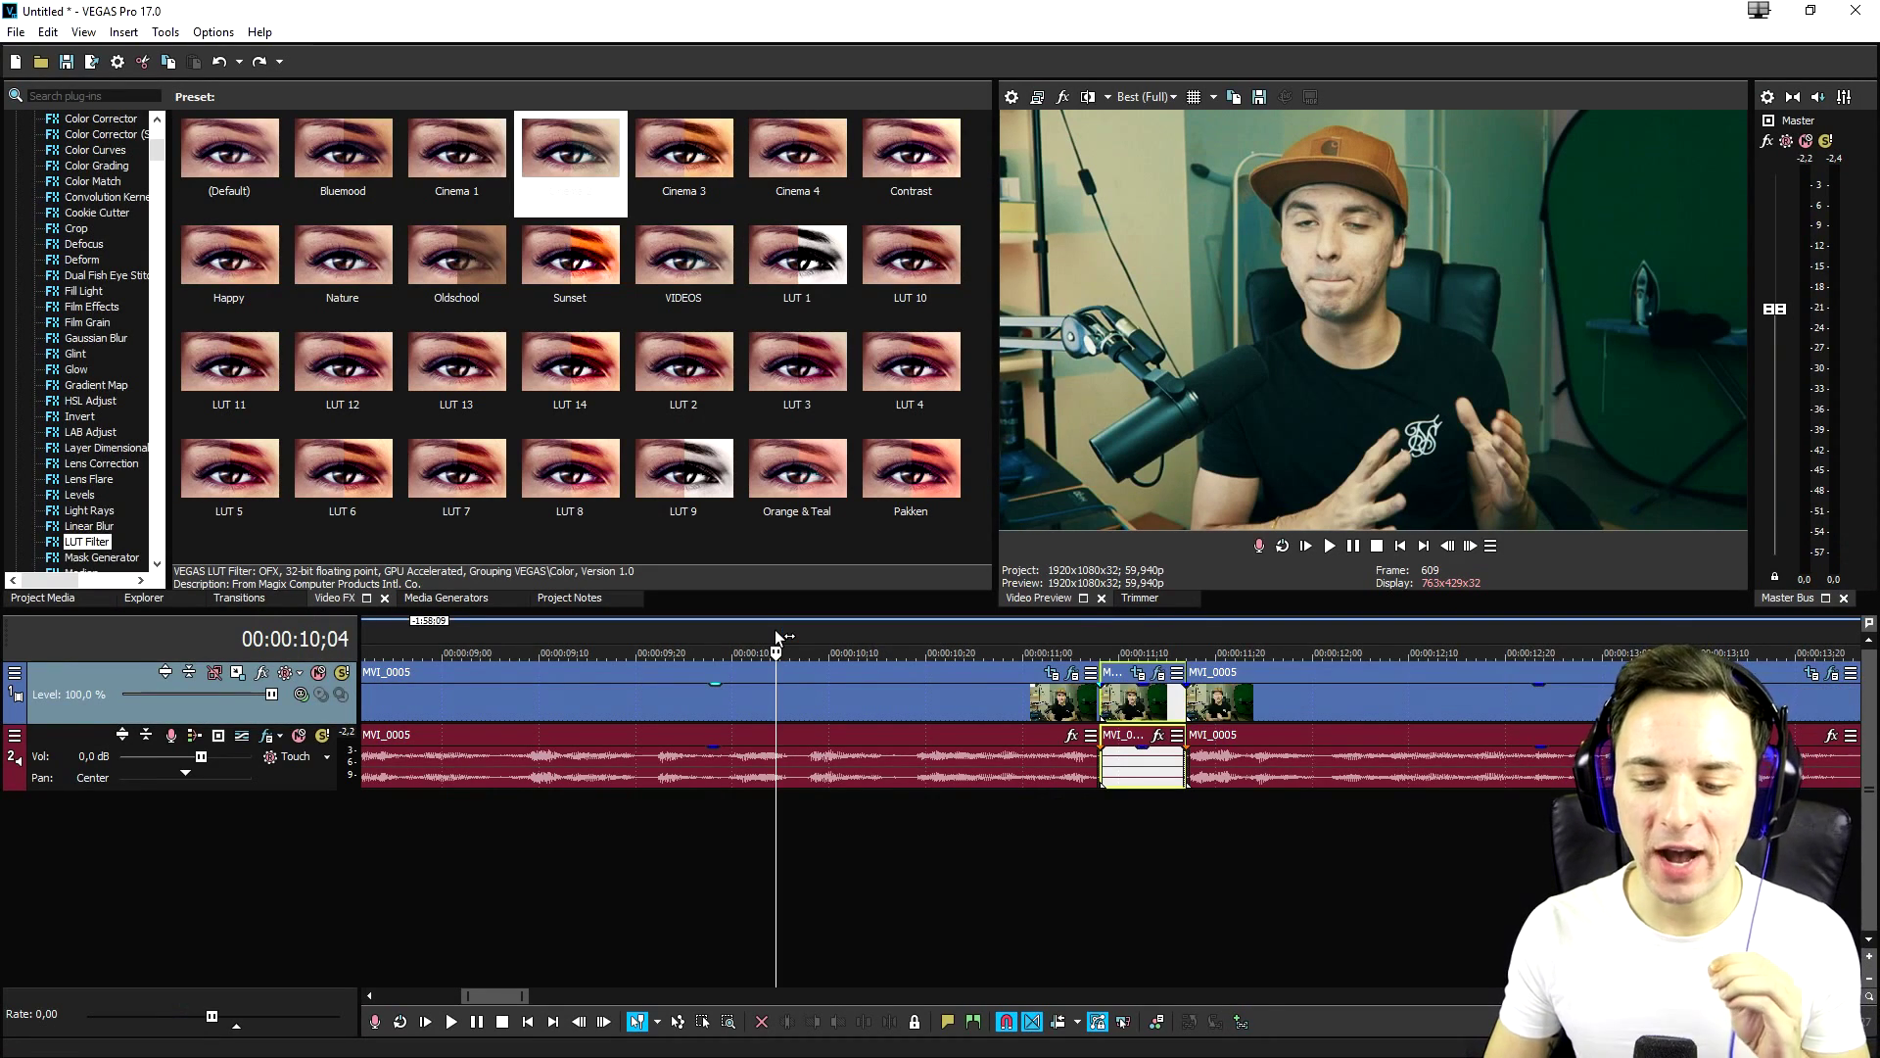
Step: Delete the middle piece on both tracks, extend the time selection left, and choose an Edit menu command
{"action": "double_click", "coordinate": [1146, 703]}
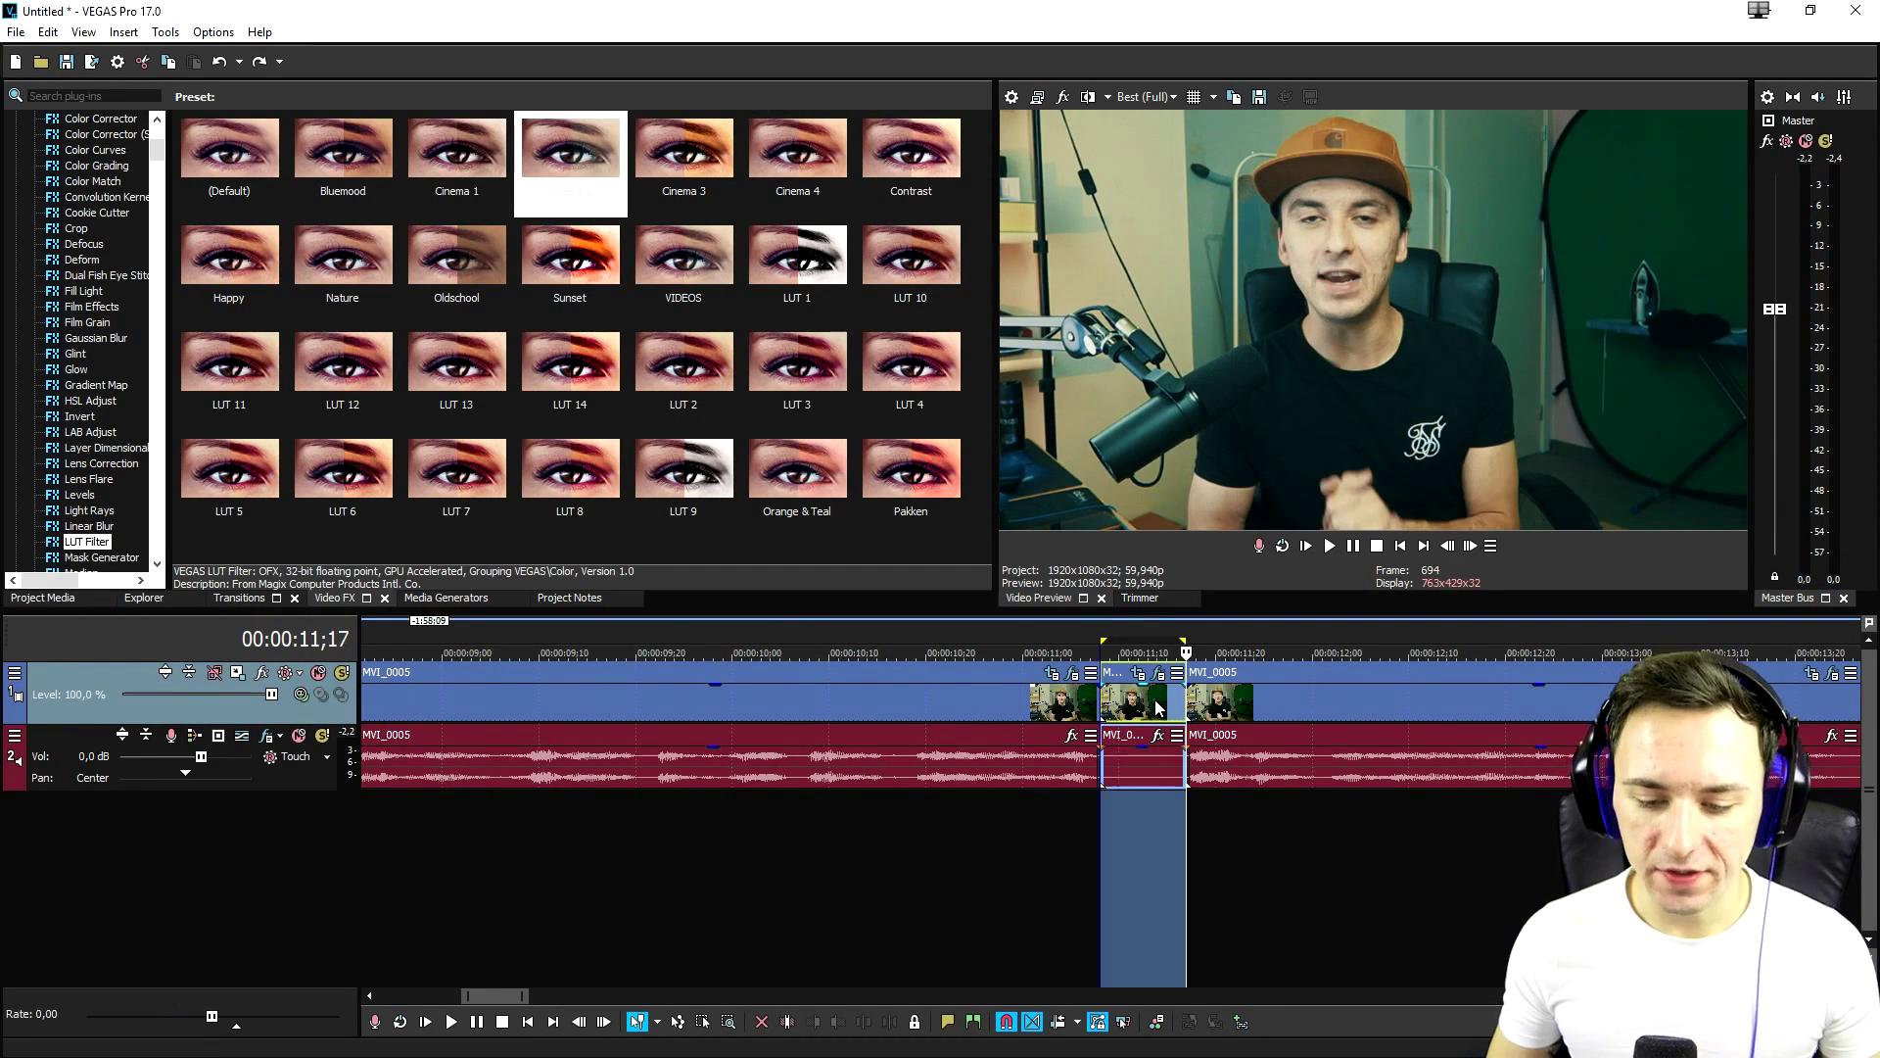
{"action": "left_click", "coordinate": [1156, 714]}
{"action": "key", "text": "Delete"}
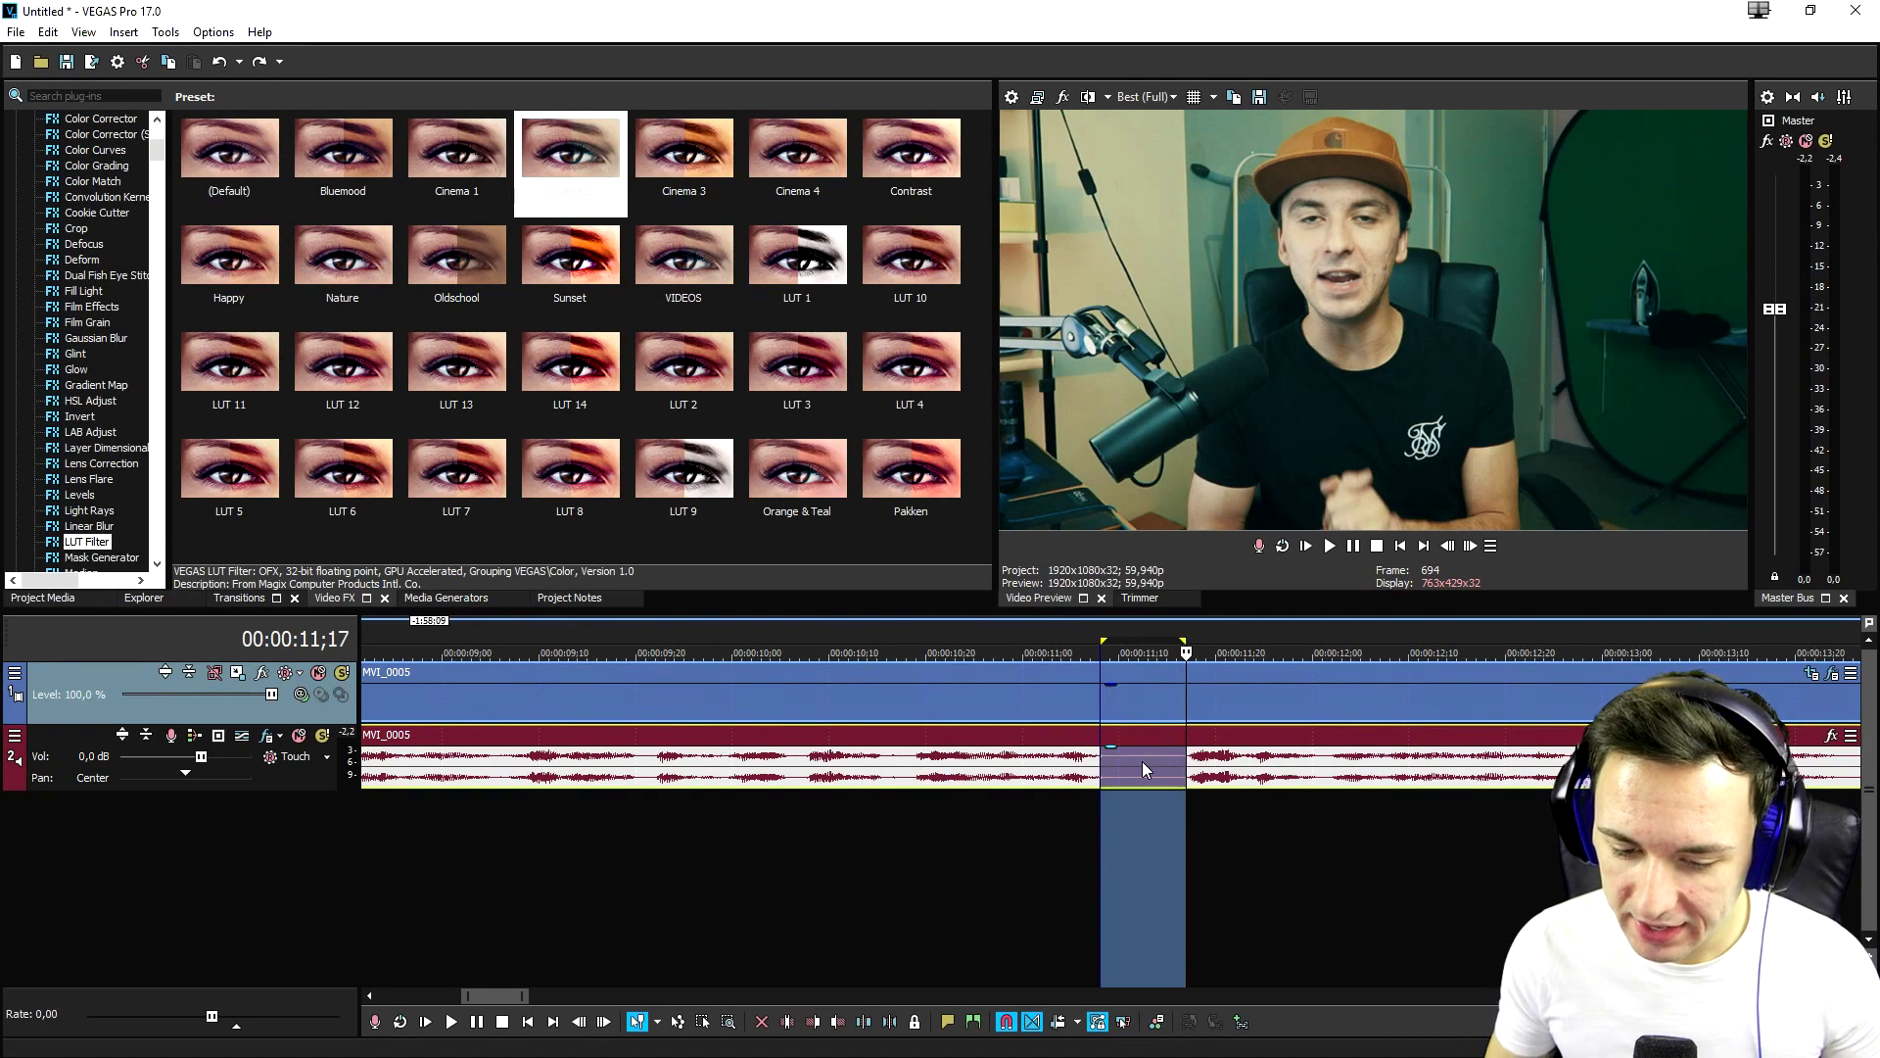
{"action": "scroll", "coordinate": [1167, 754], "scroll_direction": "up", "scroll_amount": 2}
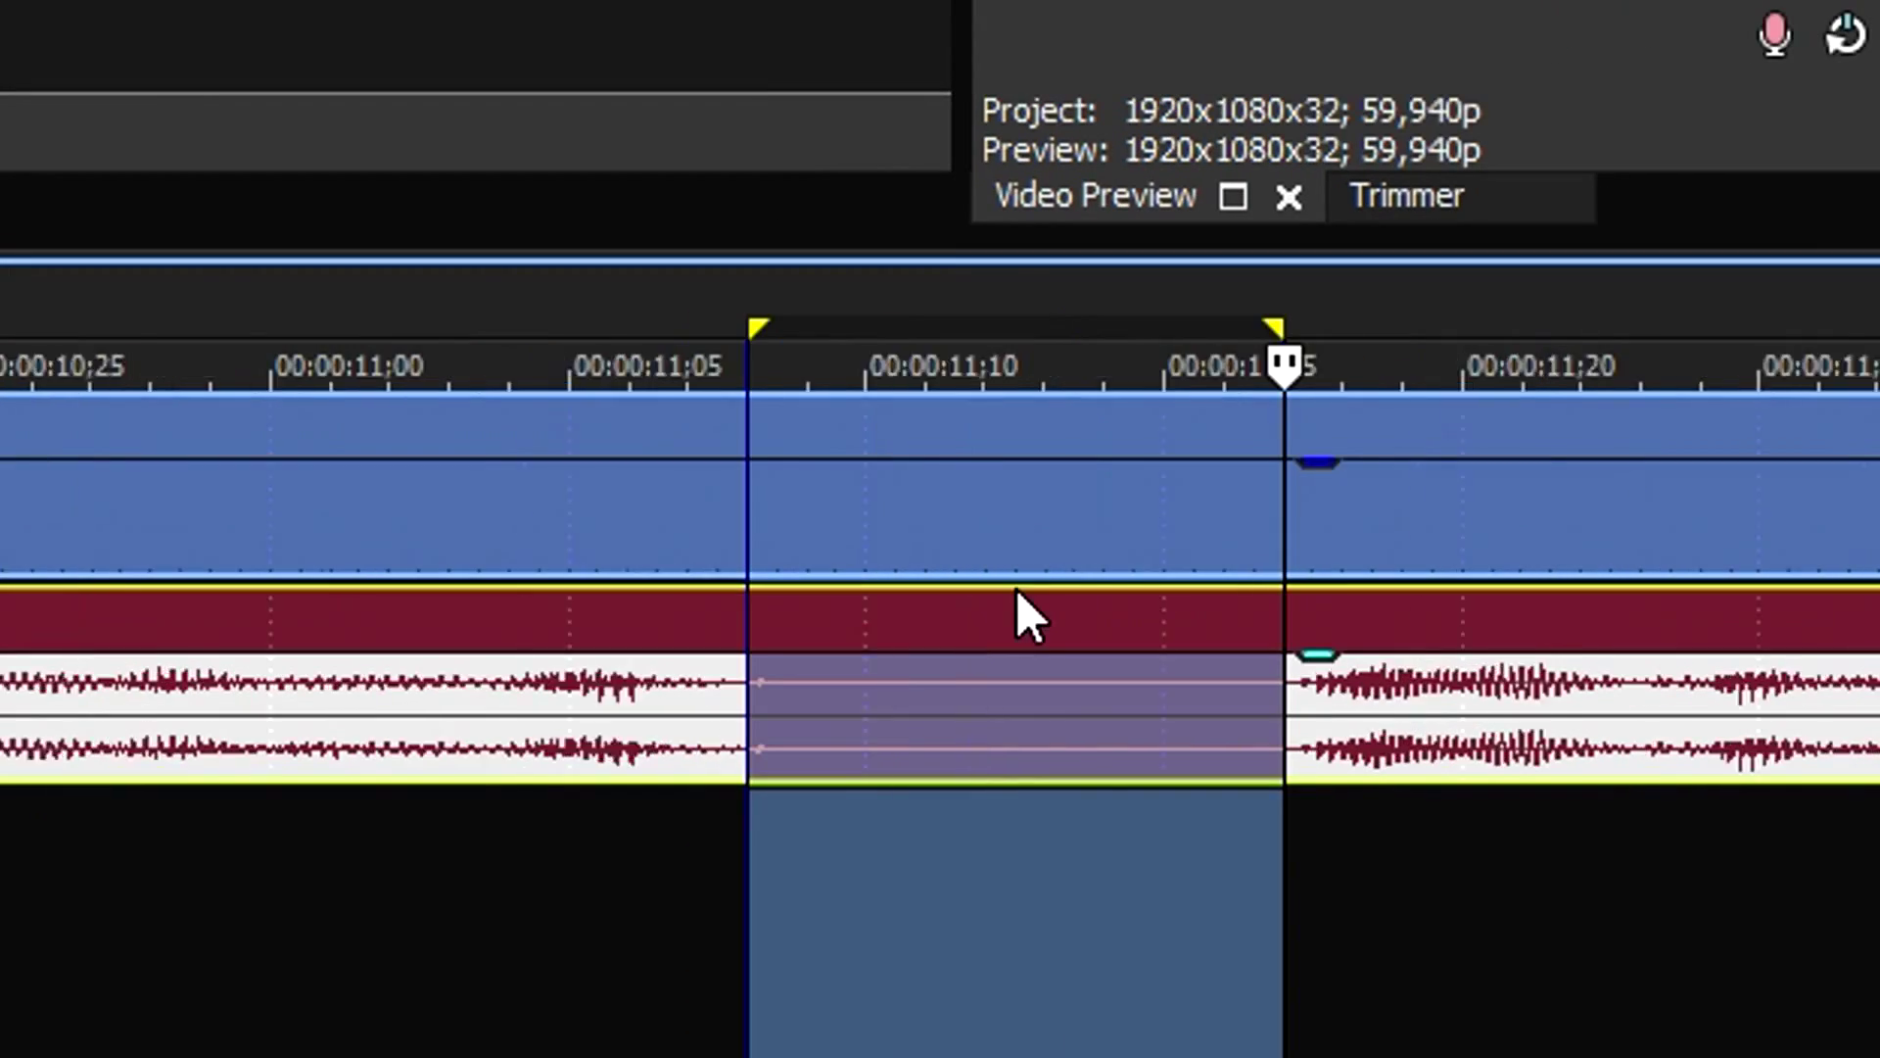
{"action": "scroll", "coordinate": [1017, 593], "scroll_direction": "up", "scroll_amount": 2}
{"action": "left_click_drag", "start_coordinate": [496, 323], "coordinate": [453, 313]}
{"action": "scroll", "coordinate": [924, 626], "scroll_direction": "down", "scroll_amount": 5}
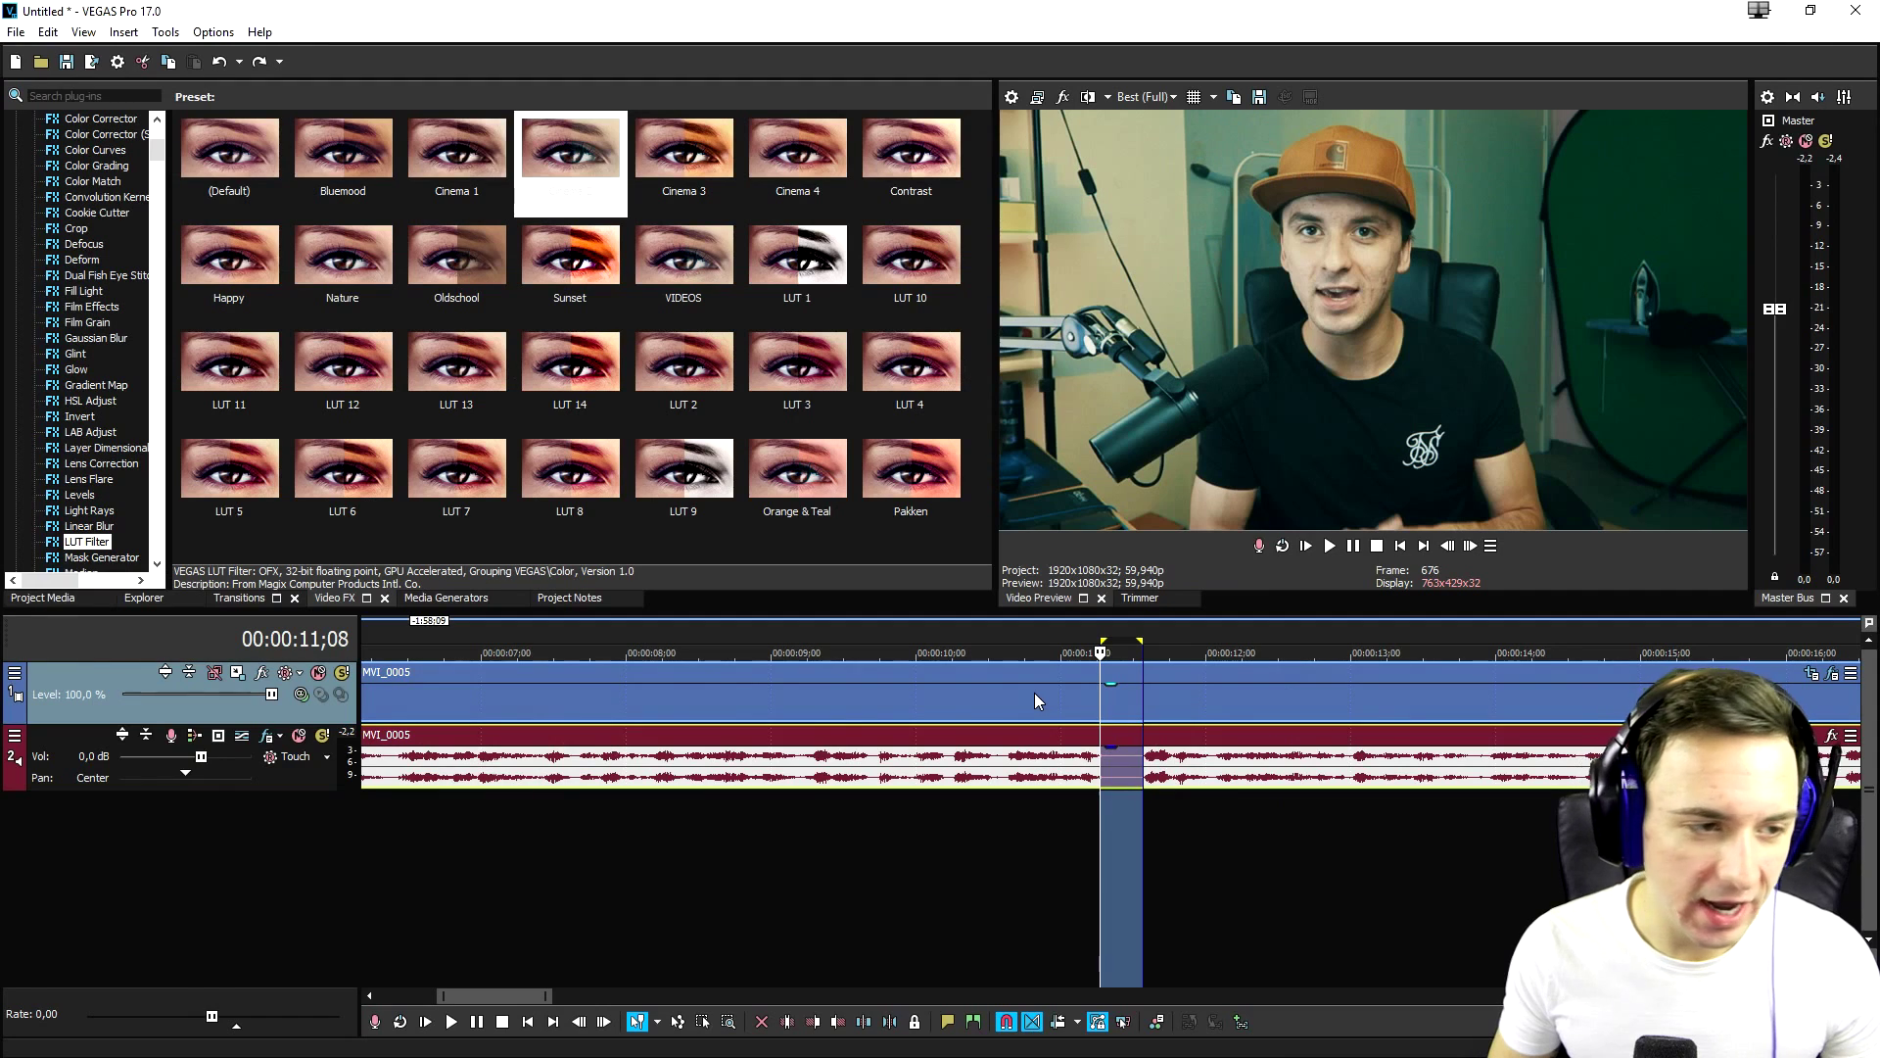
{"action": "left_click", "coordinate": [47, 33]}
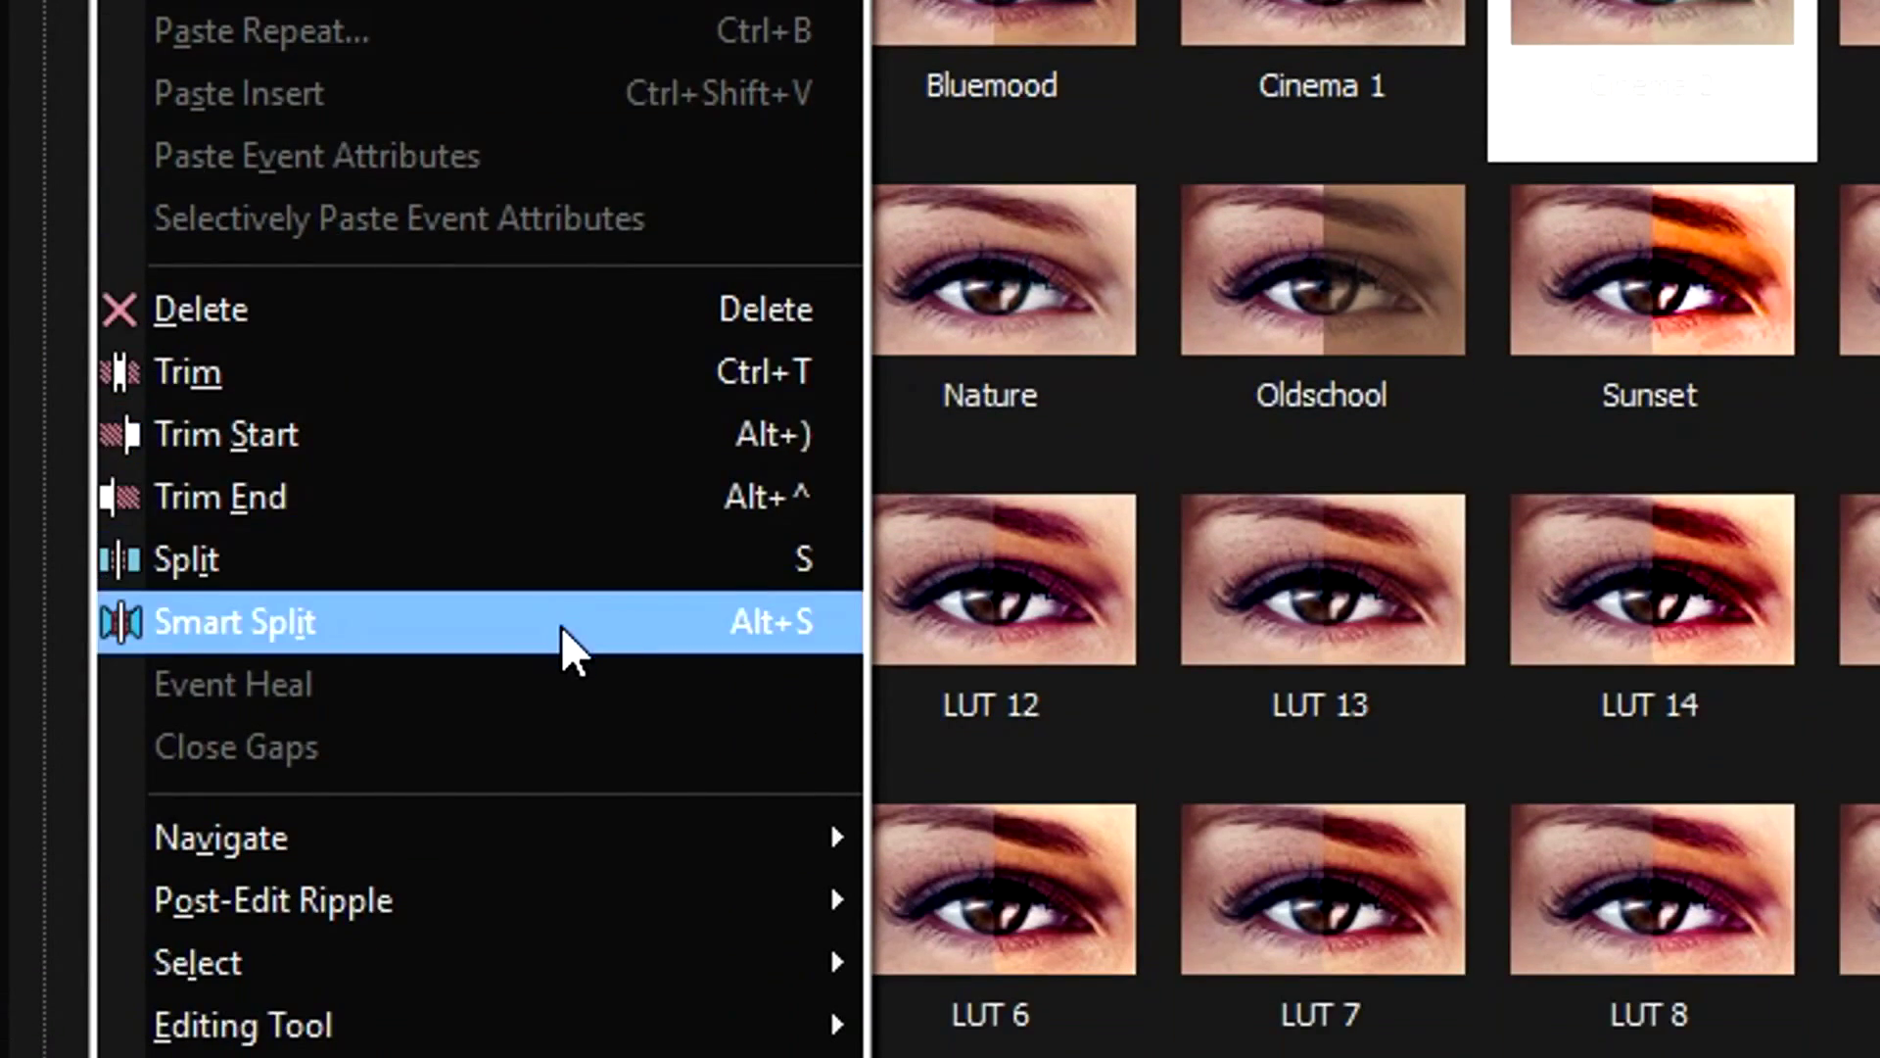
{"action": "left_click", "coordinate": [193, 380]}
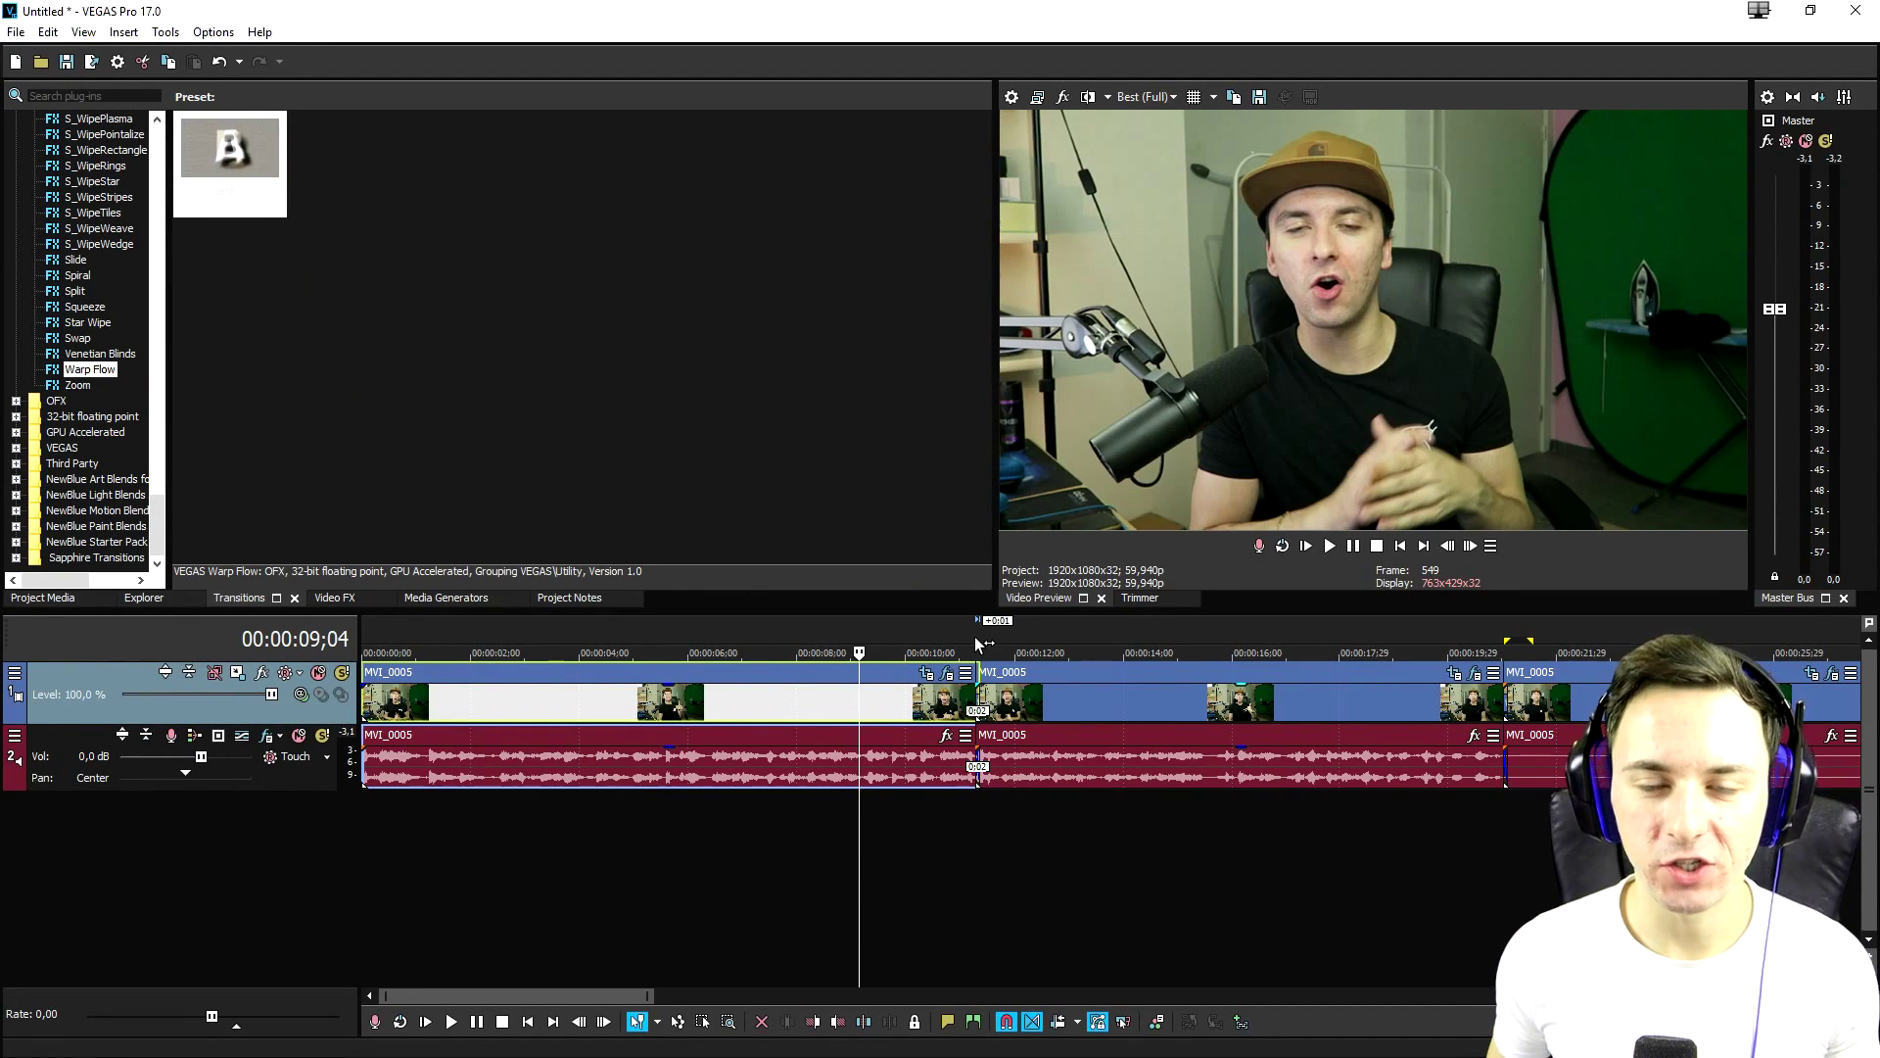
Step: Park the playback cursor at 00:00:09;26 near the cut
{"action": "left_click", "coordinate": [899, 638]}
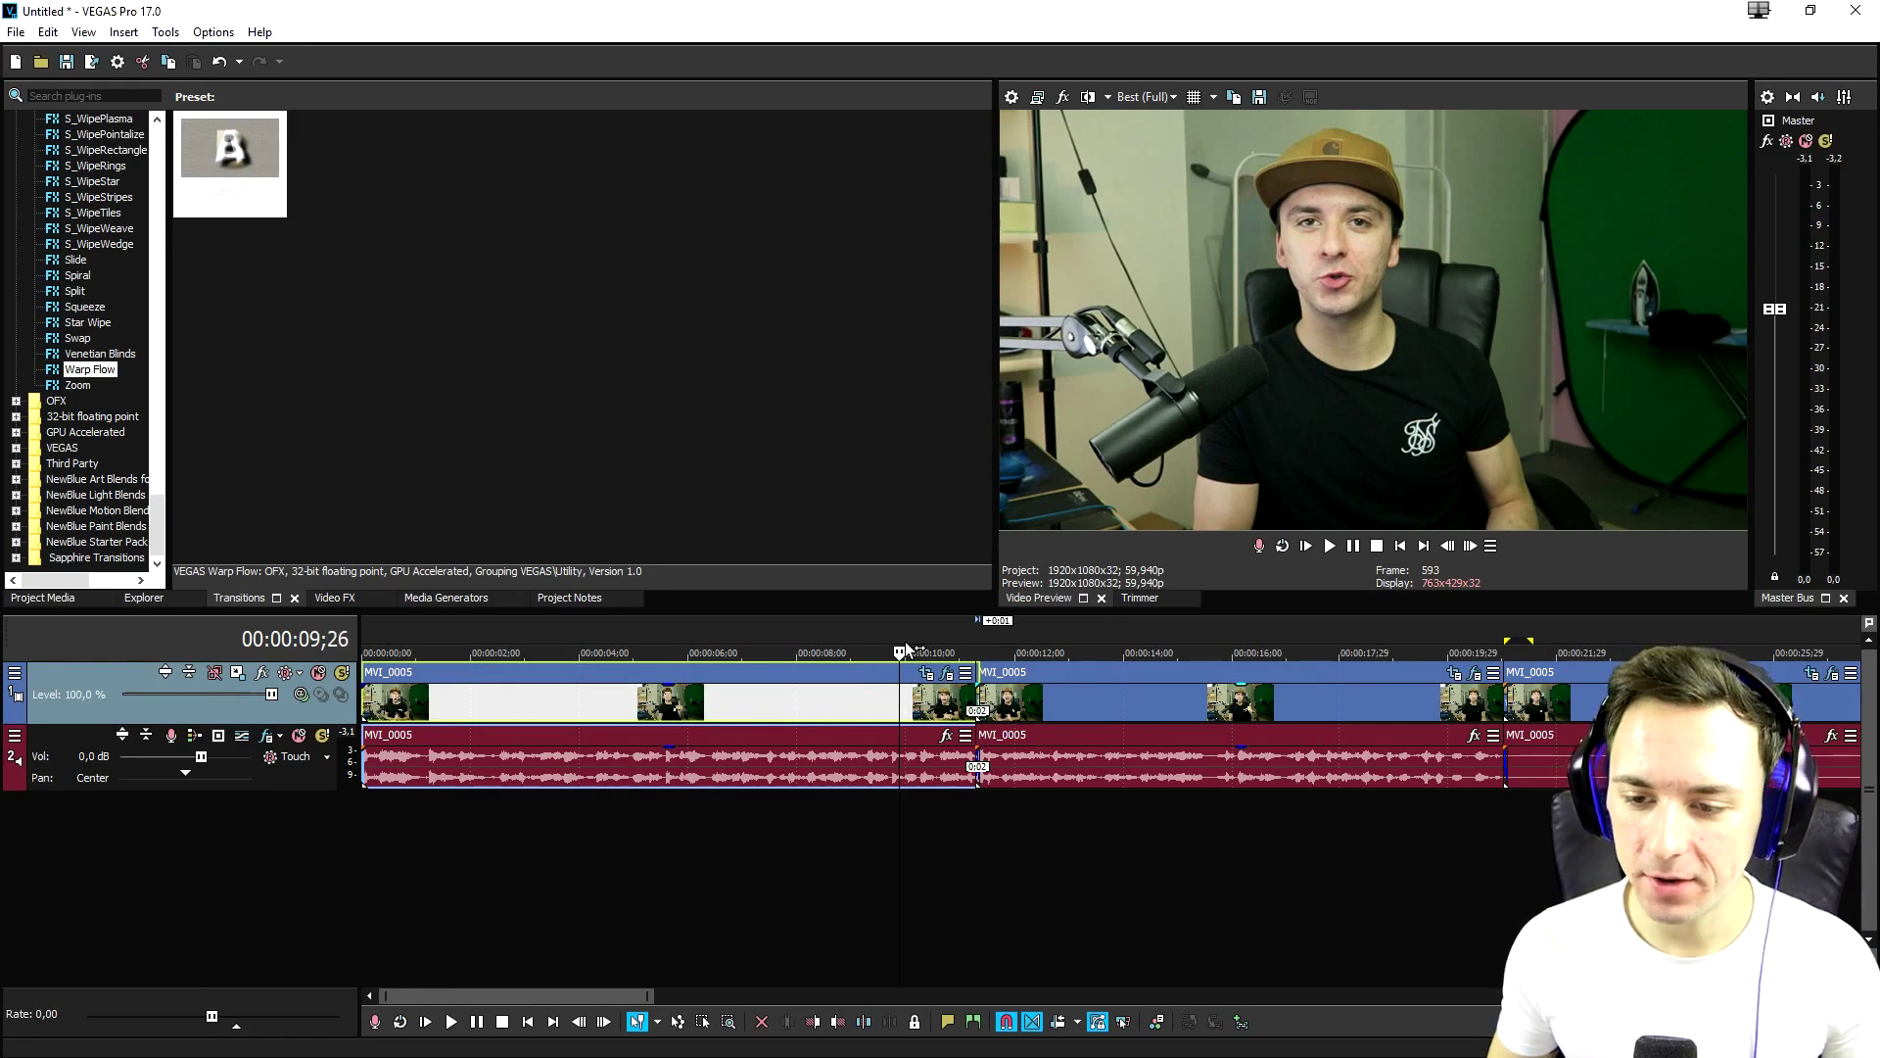